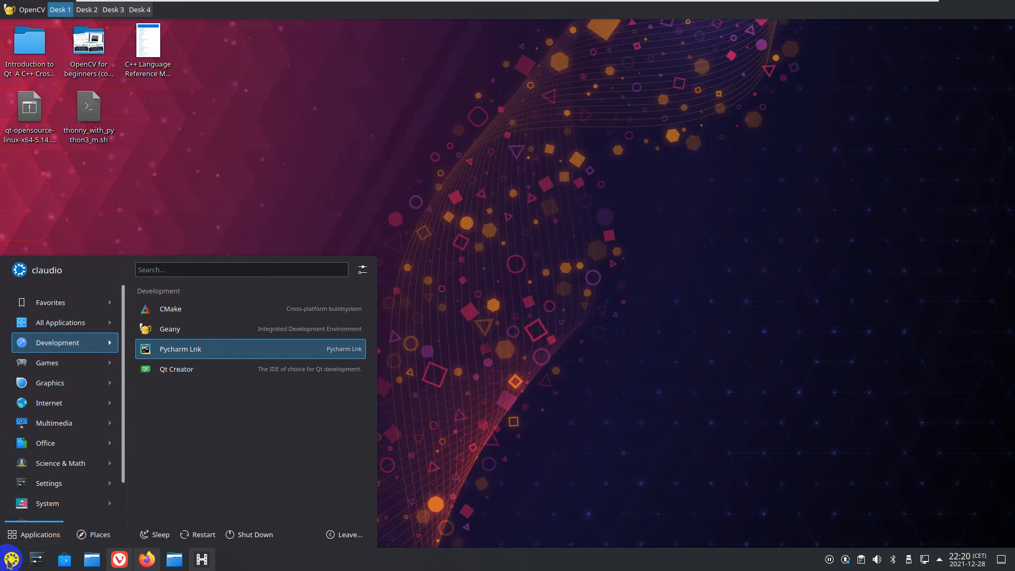
Step: Display the Development category of the application launcher to examine its entries
{"action": "left_click", "coordinate": [11, 558]}
{"action": "left_click", "coordinate": [11, 558]}
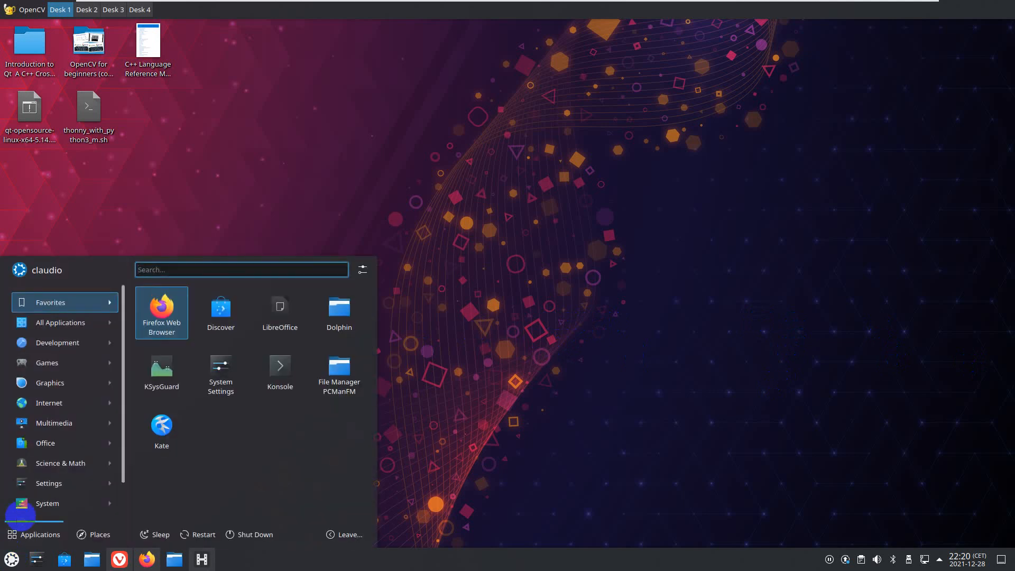
{"action": "mouse_move", "coordinate": [74, 324]}
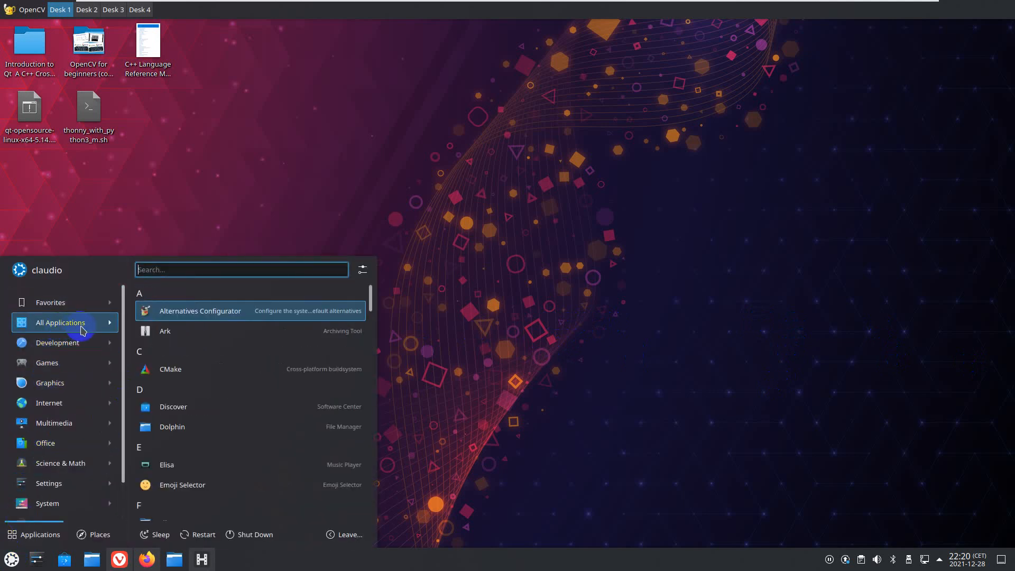
{"action": "mouse_move", "coordinate": [73, 350]}
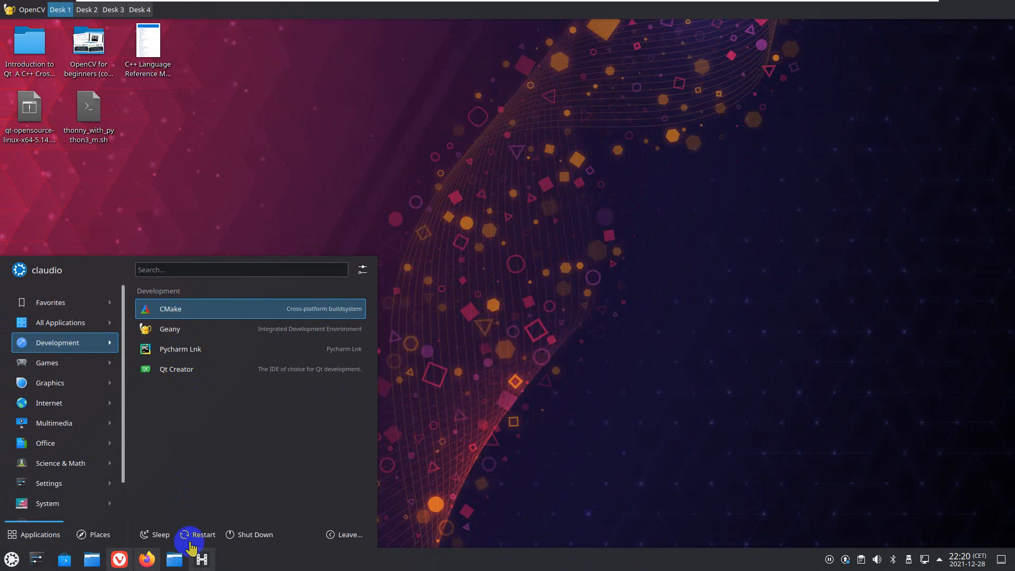
Step: Switch to the file manager and open the bin folder inside pycharm-community-2021.3
{"action": "left_click", "coordinate": [175, 559]}
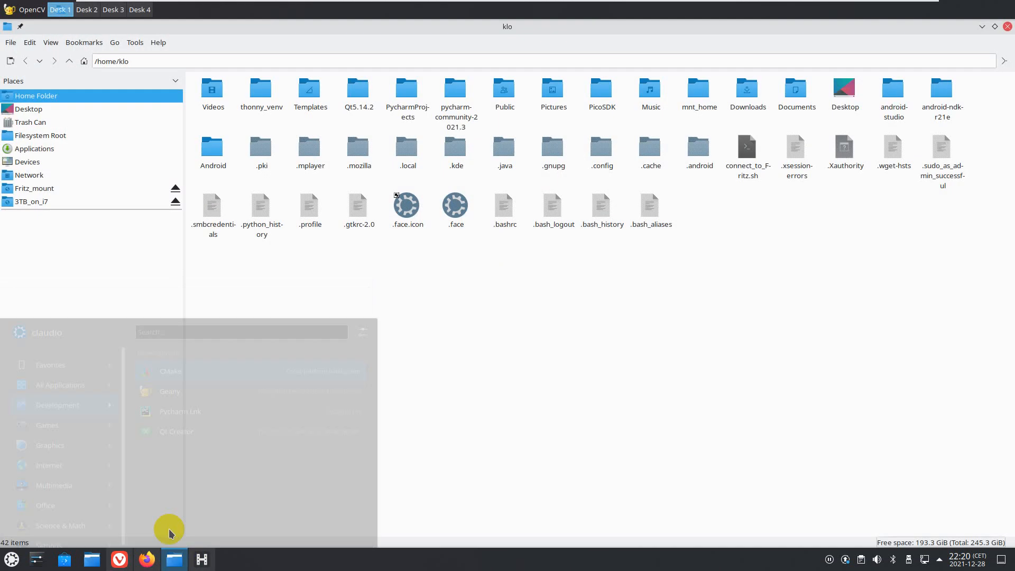
{"action": "double_click", "coordinate": [457, 94]}
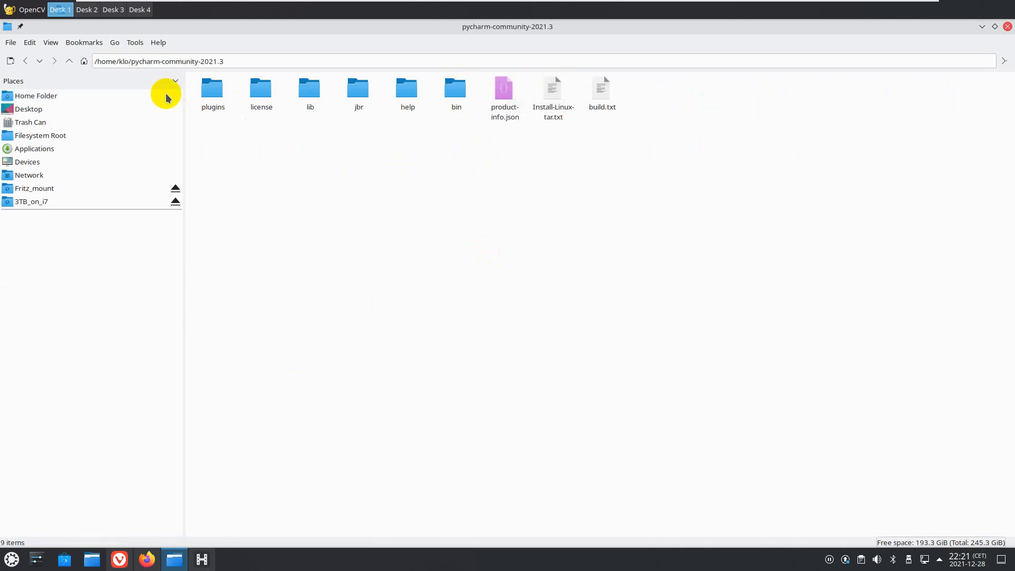
{"action": "double_click", "coordinate": [454, 91]}
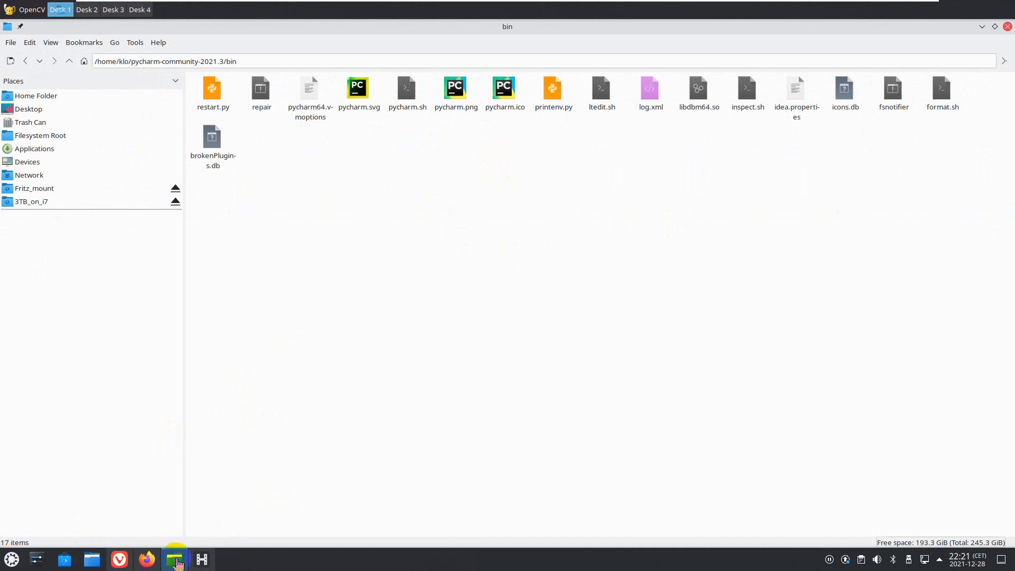
Step: Open Konsole, run dolphin_root and authenticate with the account password to start Dolphin as super user
{"action": "left_click", "coordinate": [11, 560]}
{"action": "left_click", "coordinate": [278, 389]}
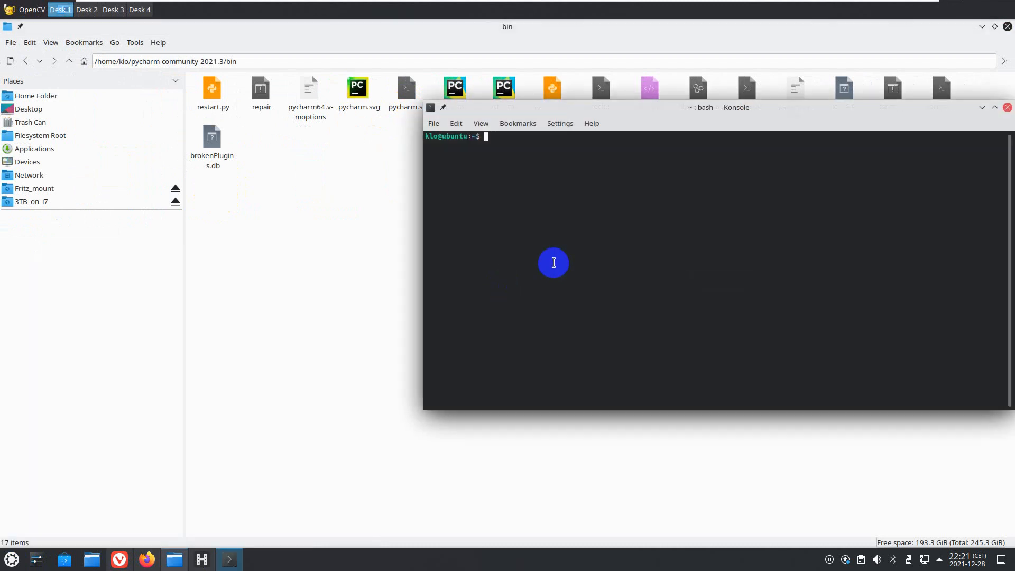
{"action": "type", "text": "dolphin_root"}
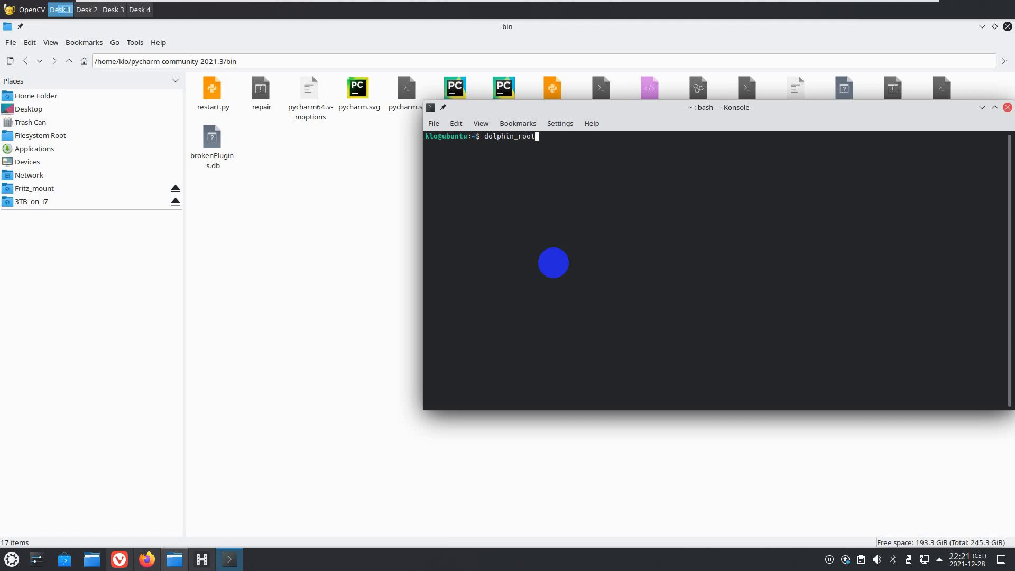
{"action": "key", "text": "Return"}
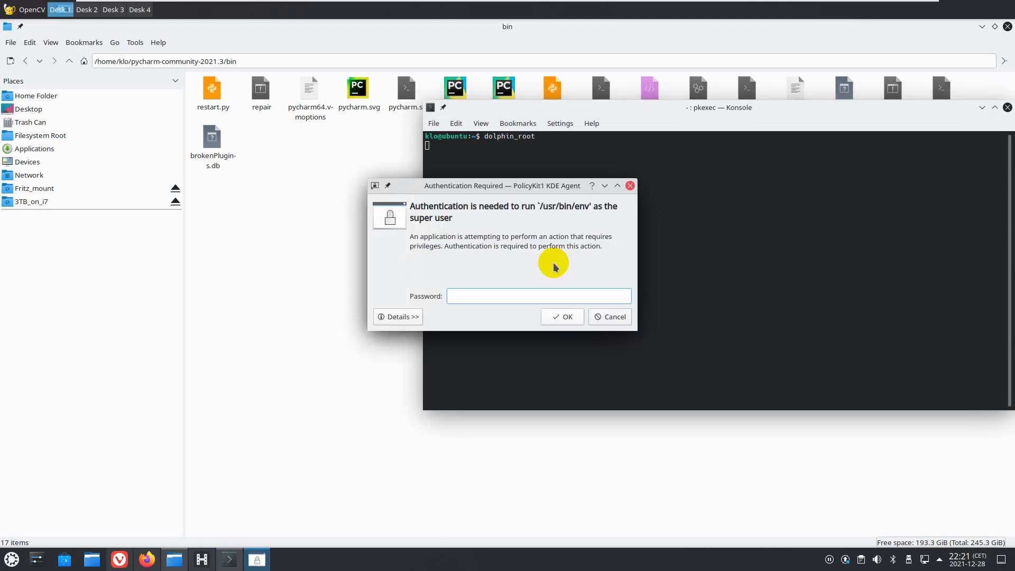
{"action": "type", "text": "*"}
{"action": "key", "text": "Return"}
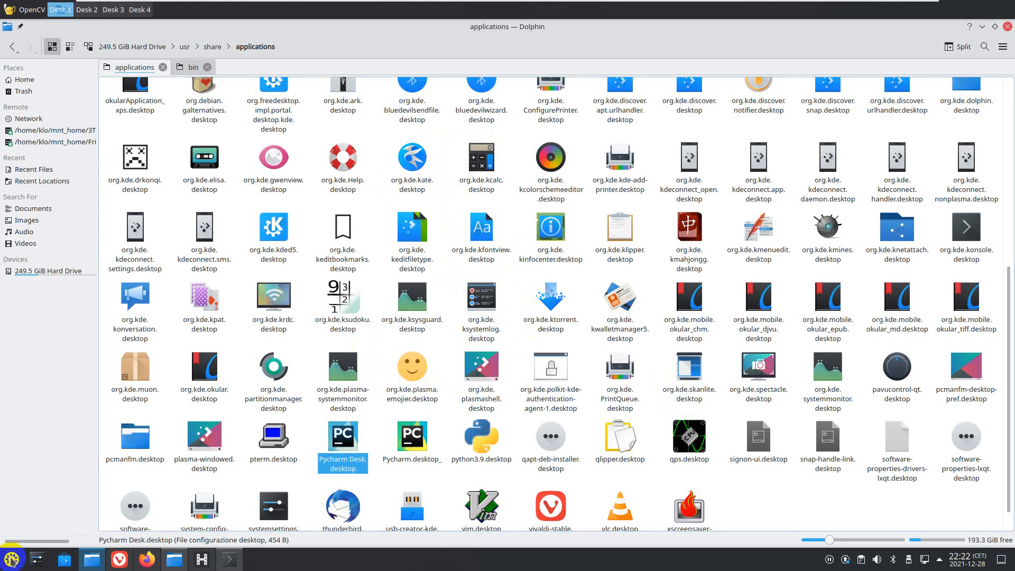
Step: Compare the launcher's Development entries with the CMake desktop files in /usr/share/applications
{"action": "left_click", "coordinate": [12, 559]}
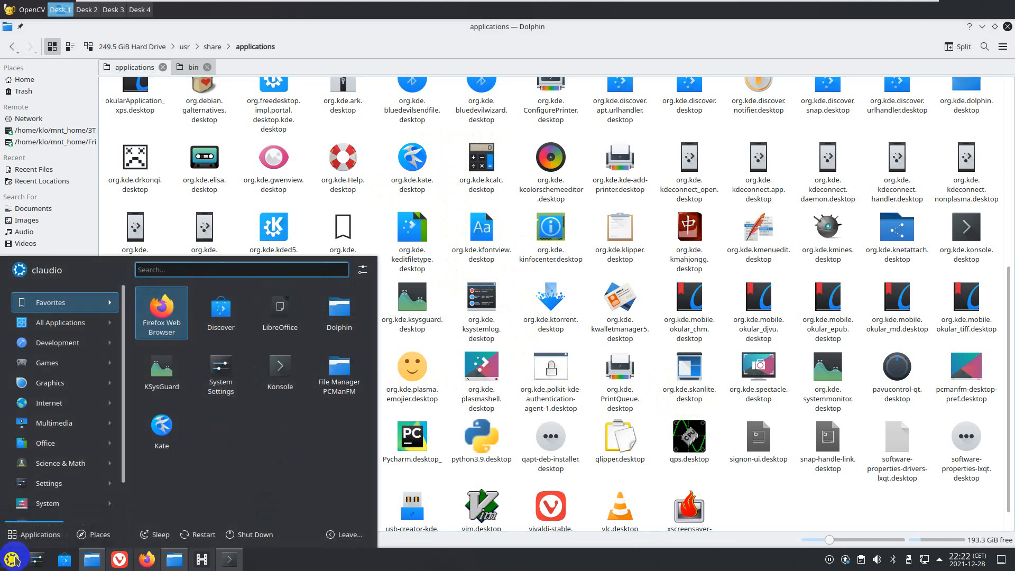
{"action": "left_click", "coordinate": [97, 338]}
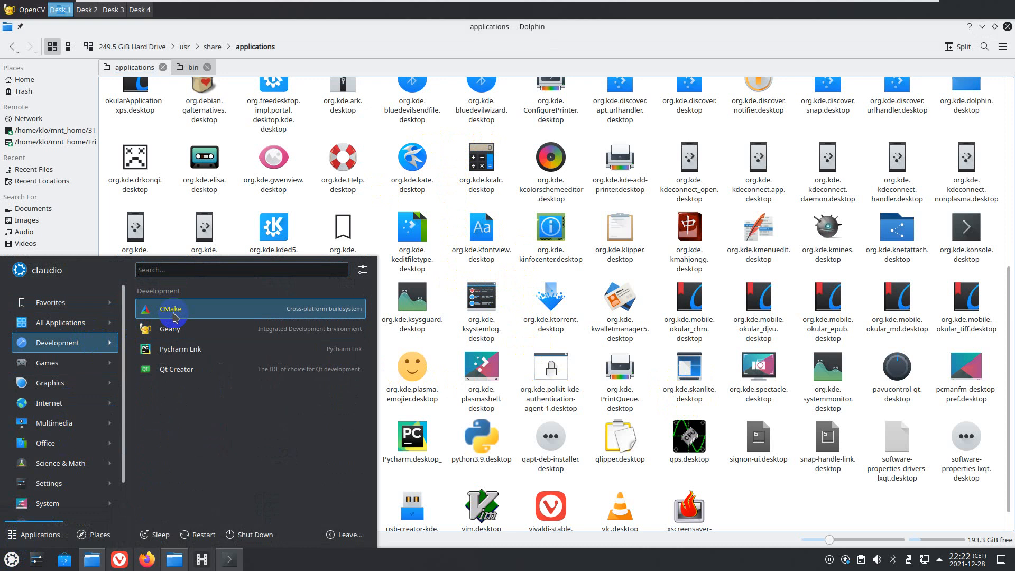
{"action": "scroll", "coordinate": [385, 215], "scroll_direction": "up", "scroll_amount": 5}
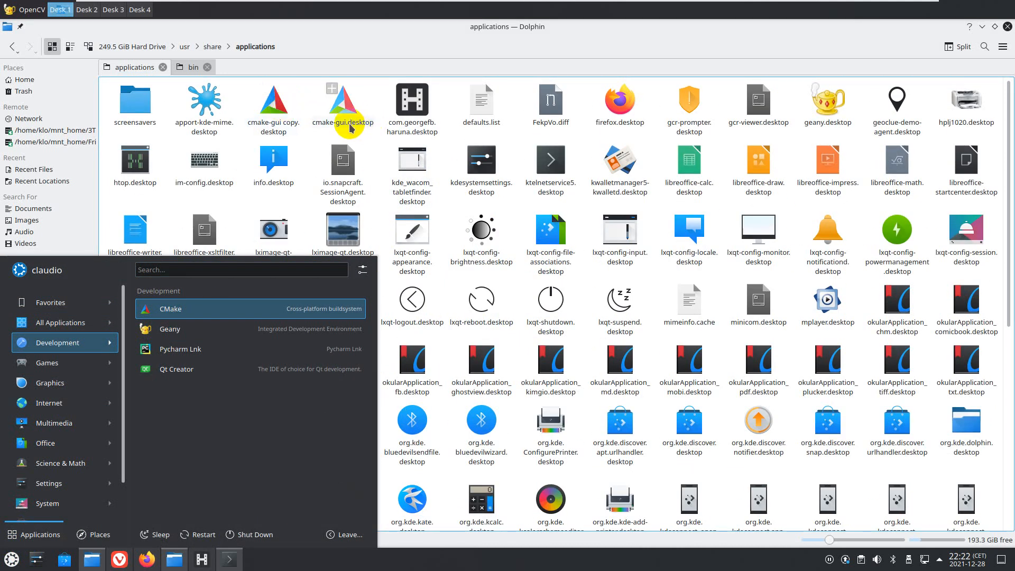
Step: Move the duplicate file cmake-gui copy.desktop from the applications folder to the trash
{"action": "double_click", "coordinate": [272, 109]}
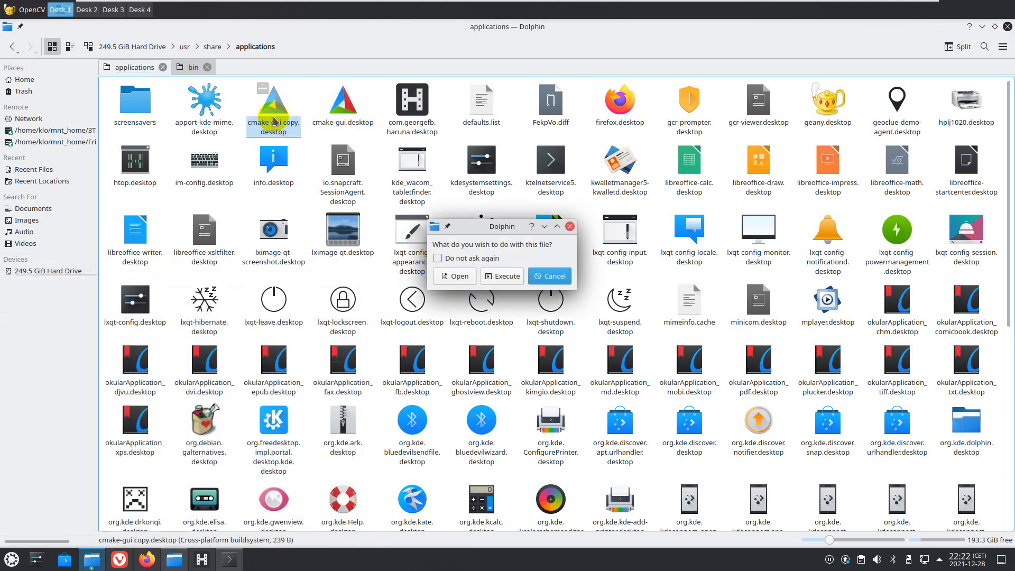
{"action": "left_click", "coordinate": [549, 283]}
{"action": "right_click", "coordinate": [277, 117]}
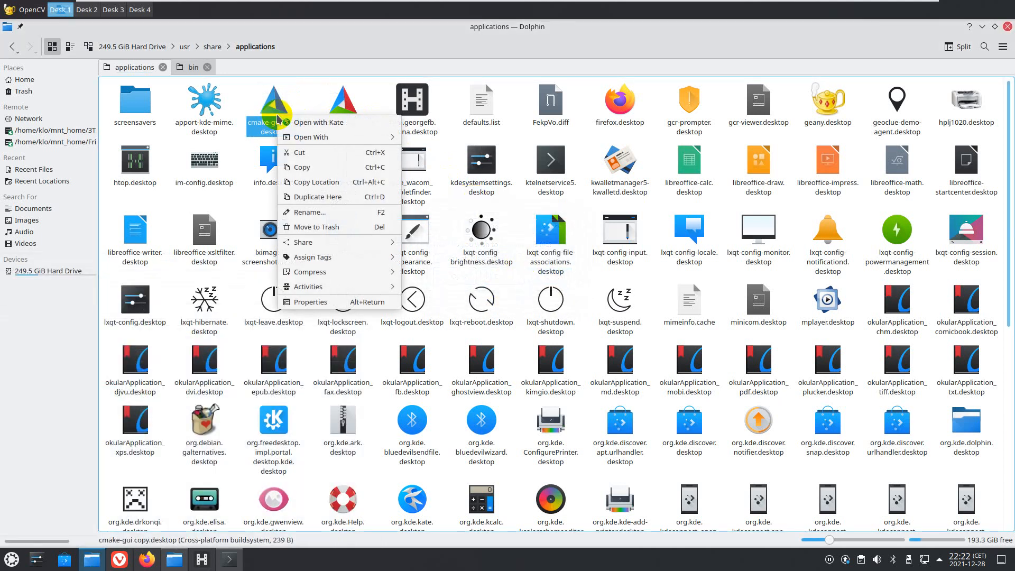
{"action": "left_click", "coordinate": [341, 227]}
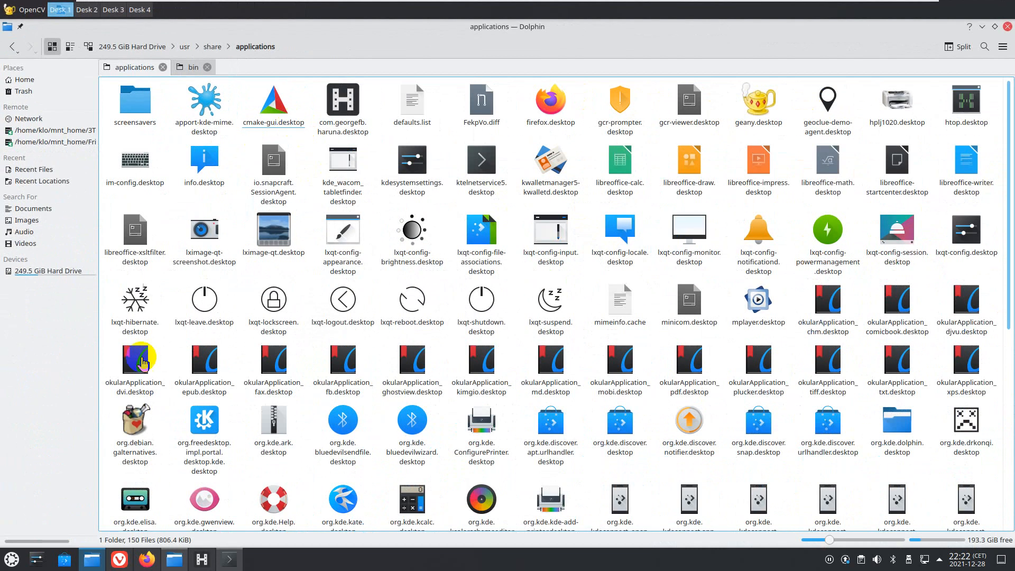
Step: Recheck the launcher's Development category for the CMake and Pycharm Lnk entries
{"action": "left_click", "coordinate": [10, 559]}
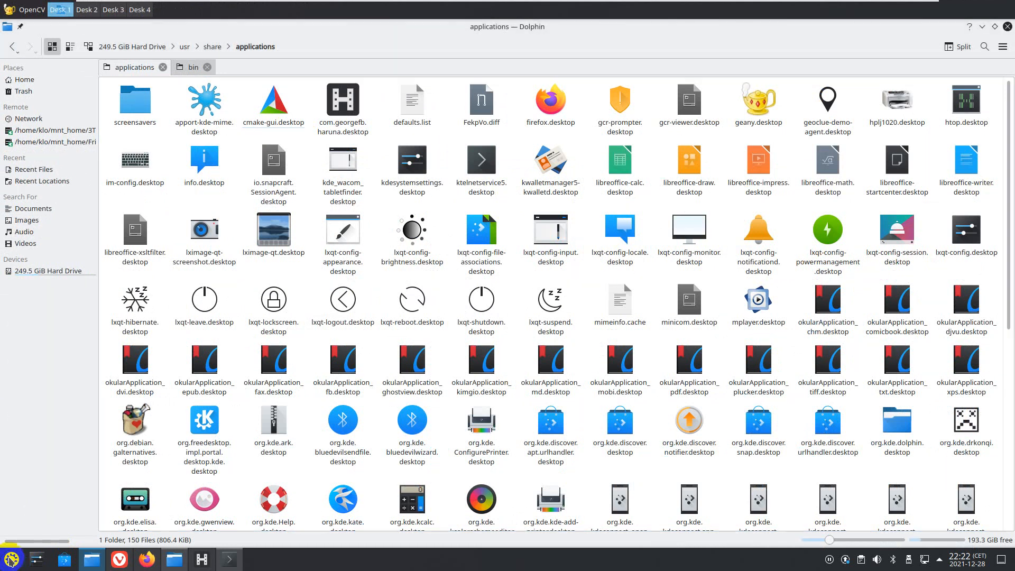
{"action": "left_click", "coordinate": [53, 343]}
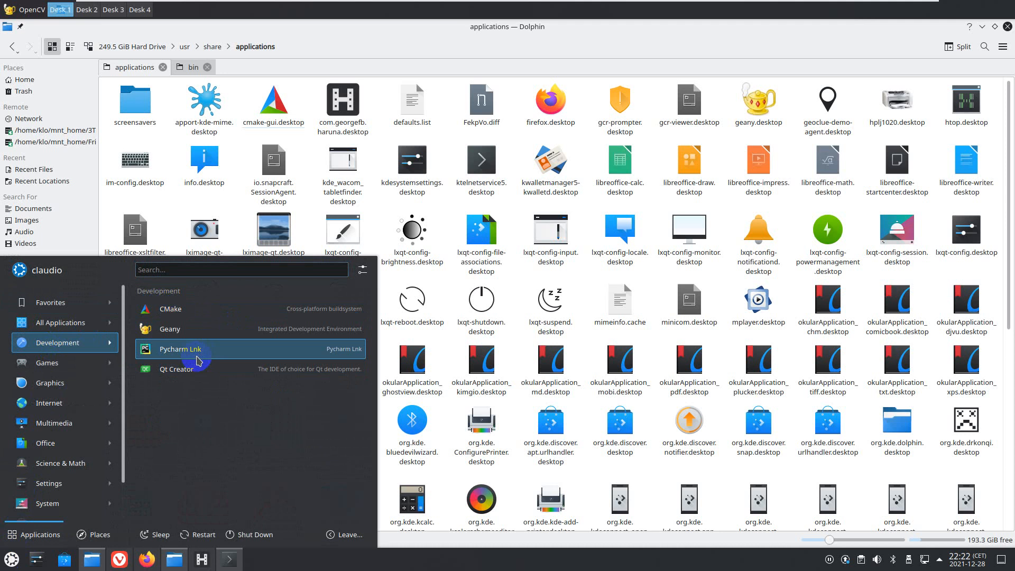
{"action": "left_click", "coordinate": [522, 285]}
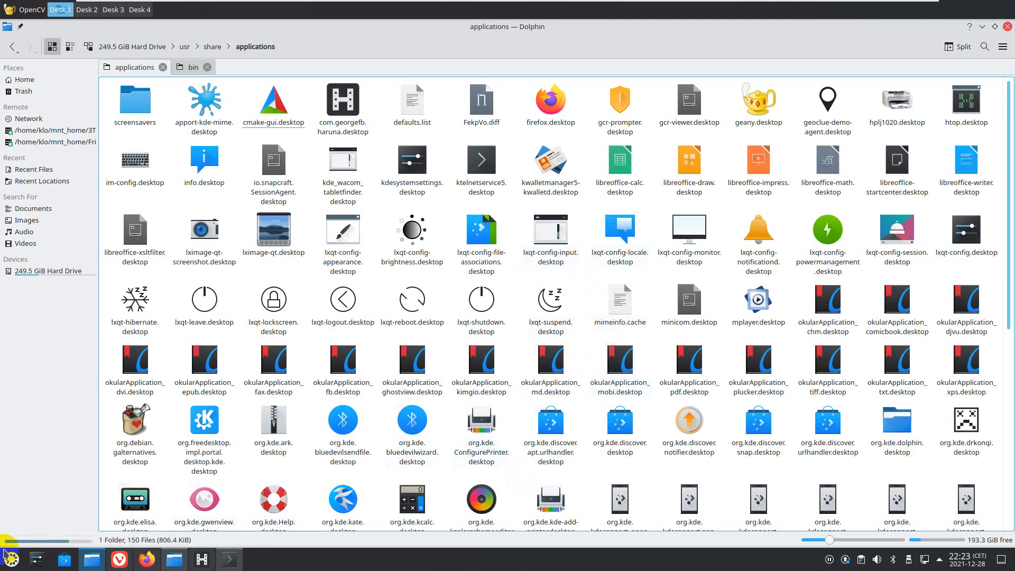
{"action": "left_click", "coordinate": [11, 559]}
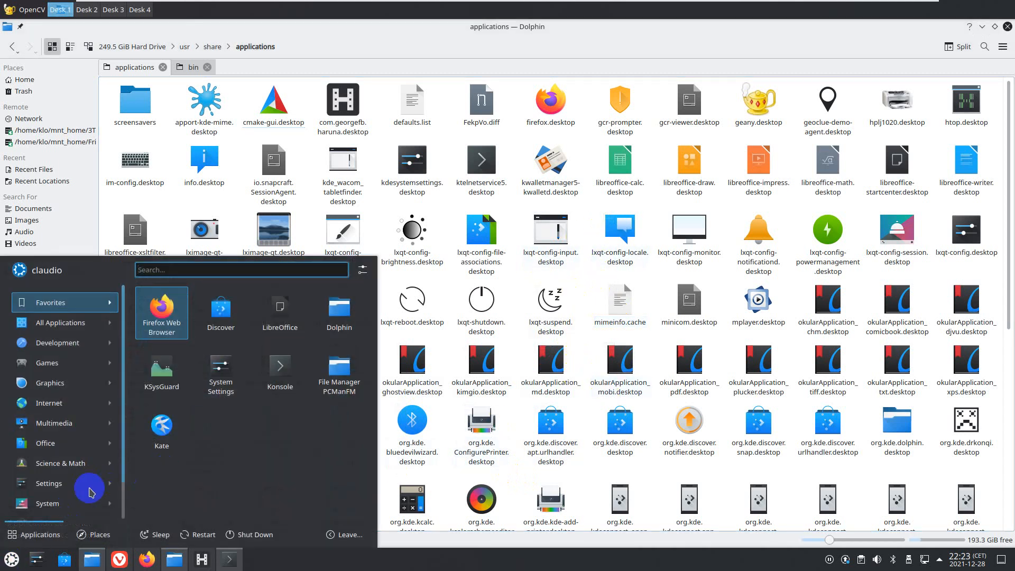
{"action": "left_click", "coordinate": [47, 503]}
{"action": "mouse_move", "coordinate": [65, 348]}
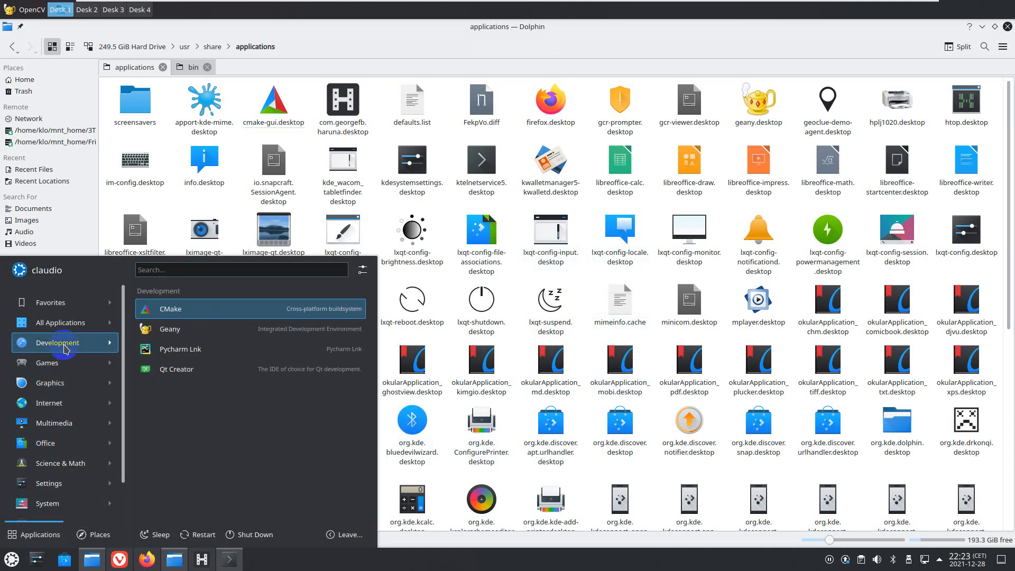
Step: Open the Pycharm.desktop_ file from the applications folder in Kate and move its window nearer the screen centre
{"action": "scroll", "coordinate": [512, 477], "scroll_direction": "down", "scroll_amount": 3}
{"action": "left_click", "coordinate": [511, 469]}
{"action": "scroll", "coordinate": [513, 465], "scroll_direction": "down", "scroll_amount": 5}
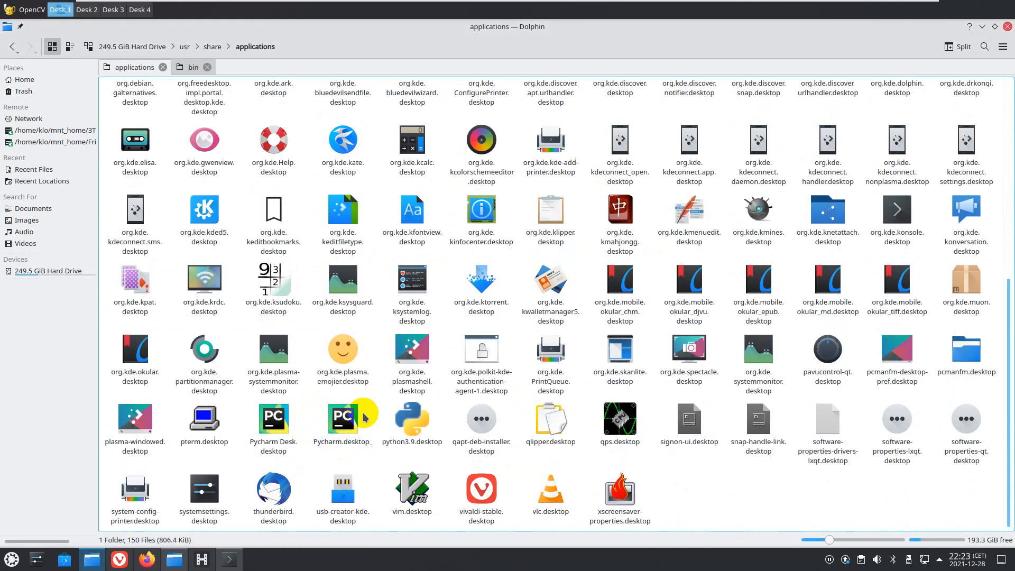
{"action": "right_click", "coordinate": [339, 426]}
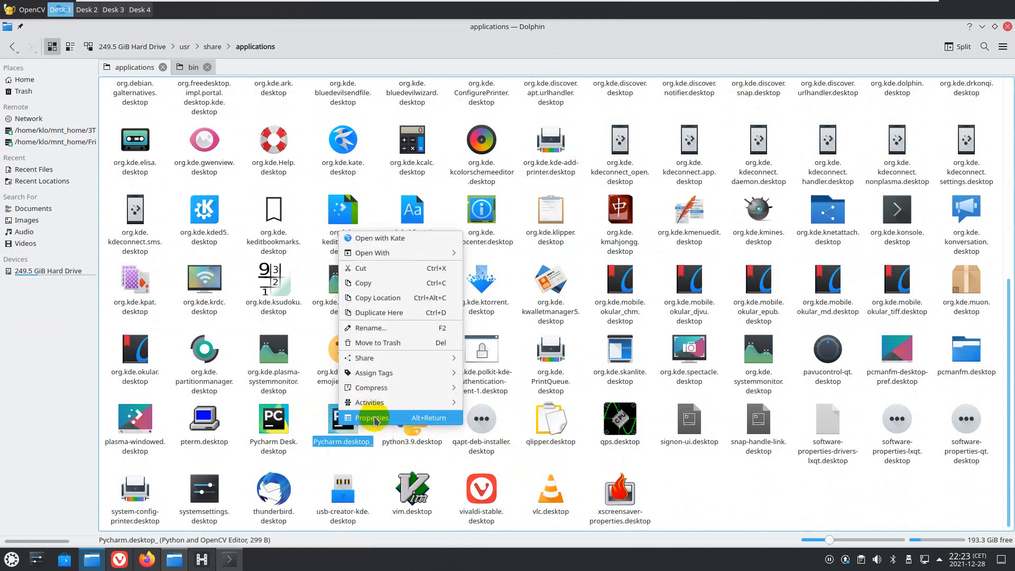
{"action": "left_click", "coordinate": [398, 243]}
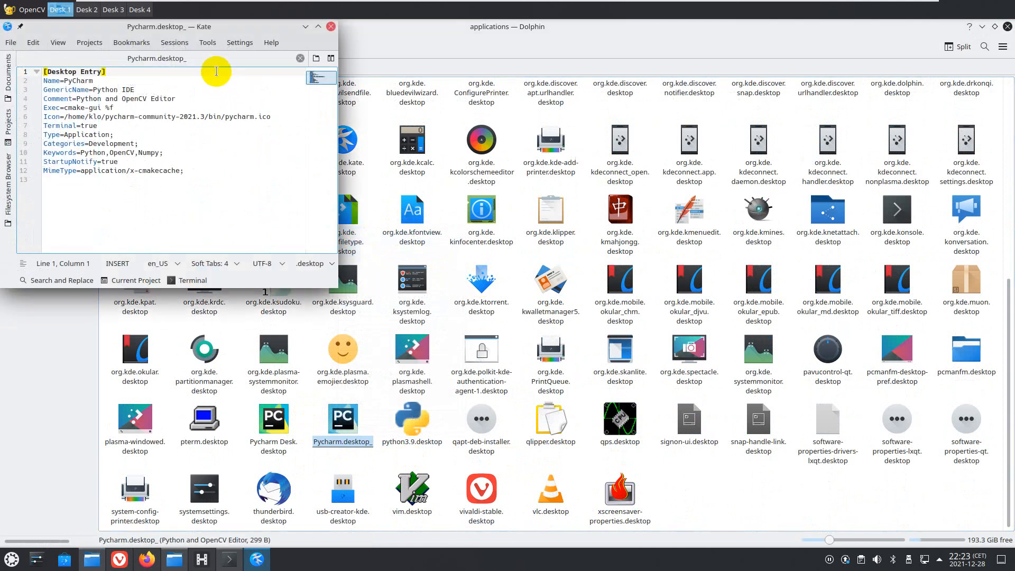
{"action": "left_click_drag", "start_coordinate": [199, 27], "coordinate": [367, 153]}
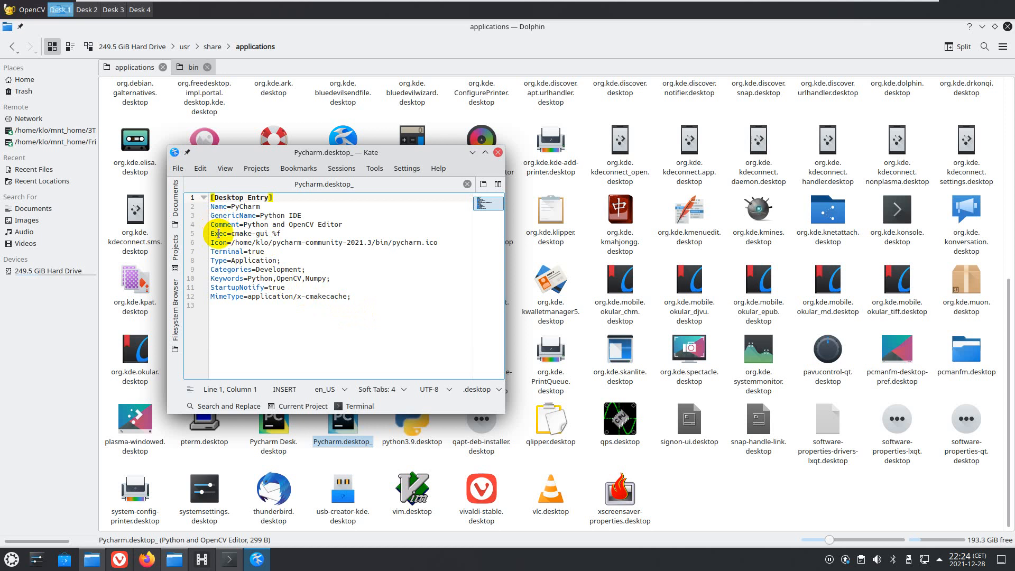
Step: Highlight the Categories=Development; line, compare it with the launcher's Development category, and close Kate
{"action": "left_click_drag", "start_coordinate": [306, 269], "coordinate": [213, 270]}
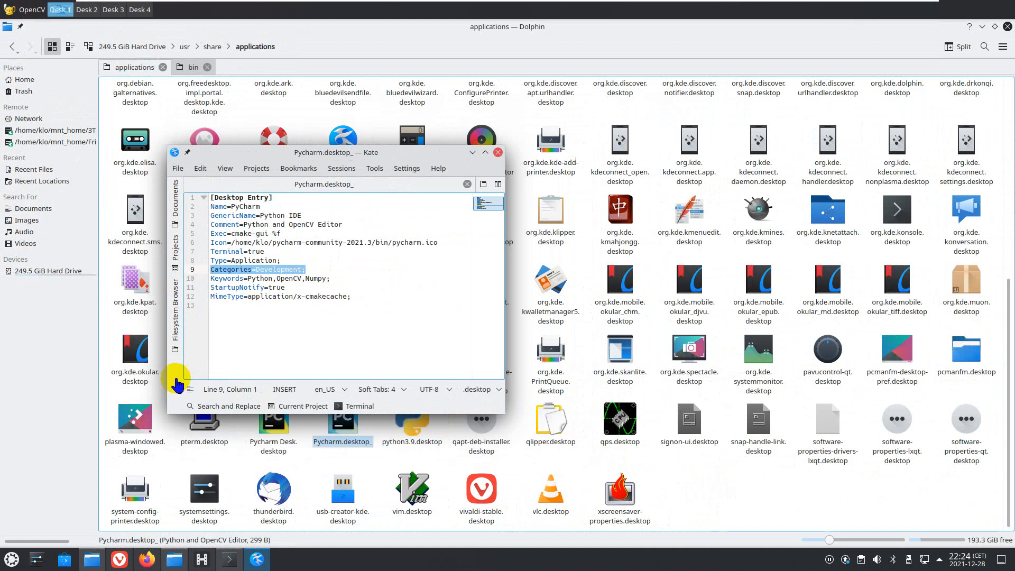
{"action": "left_click", "coordinate": [11, 559]}
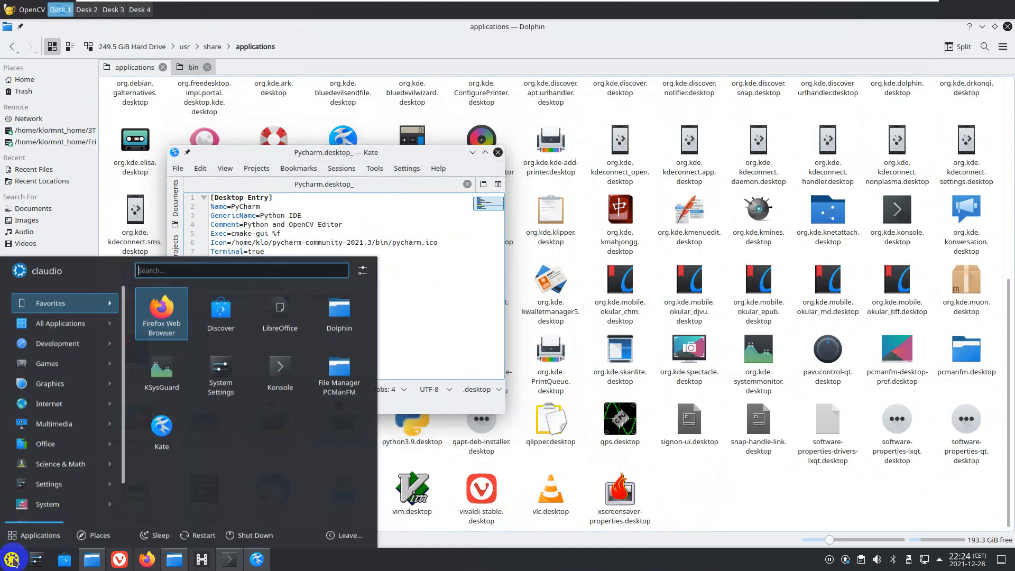
{"action": "left_click", "coordinate": [55, 343]}
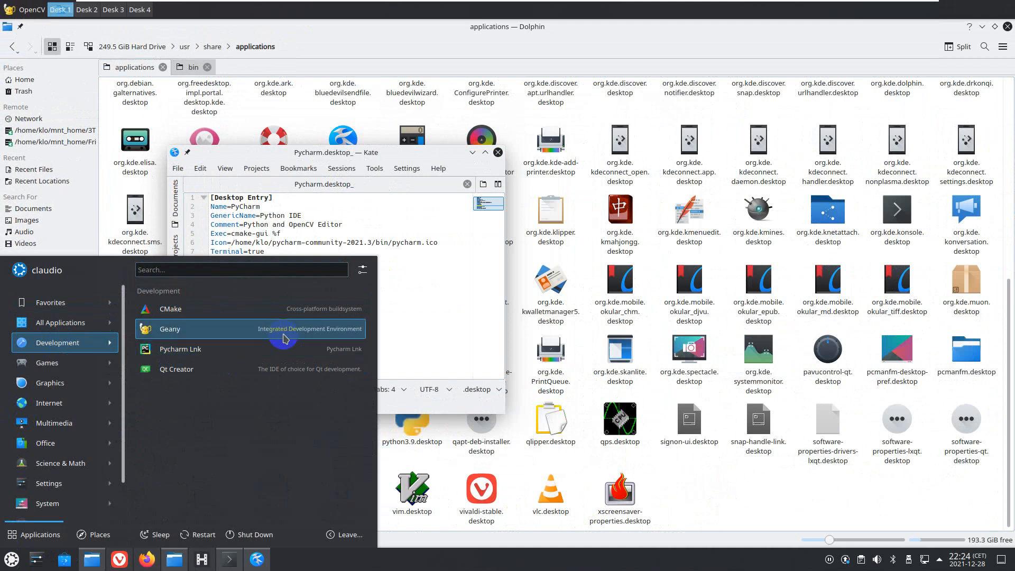
{"action": "left_click", "coordinate": [425, 319]}
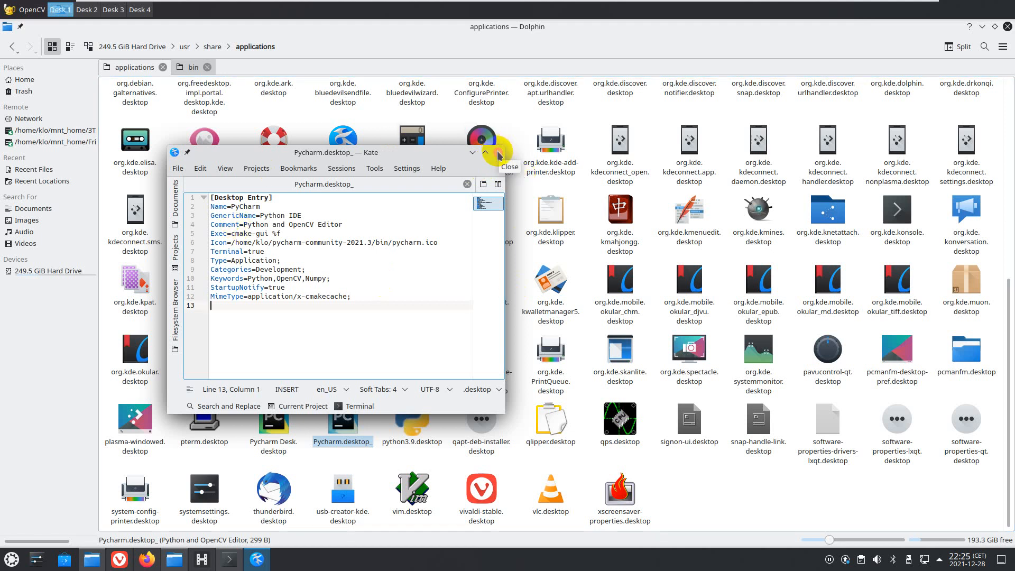
{"action": "left_click", "coordinate": [498, 153]}
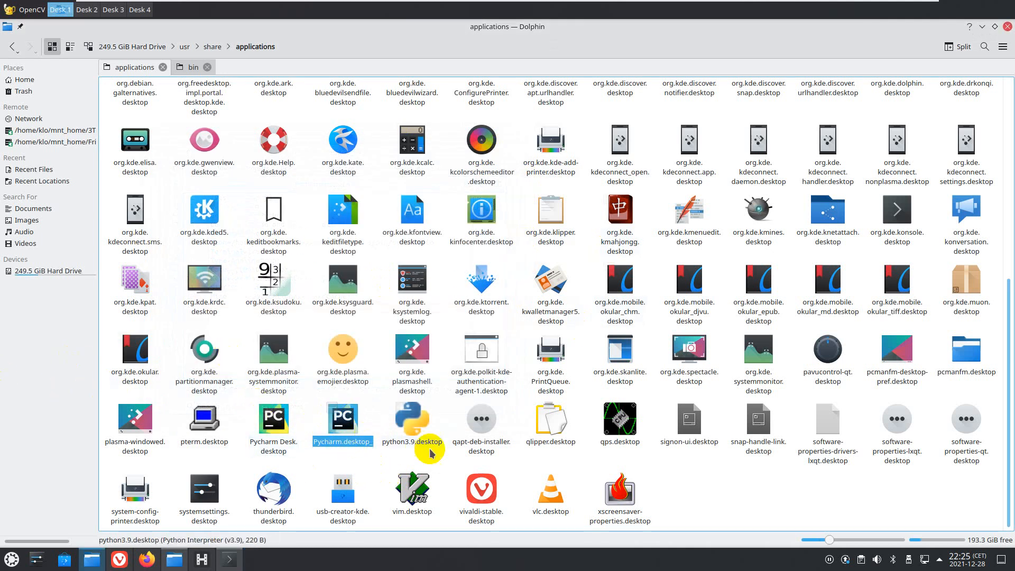
Step: Rename the file Pycharm.desktop_ in the applications folder to Pycharm.desktop
{"action": "left_click", "coordinate": [356, 438]}
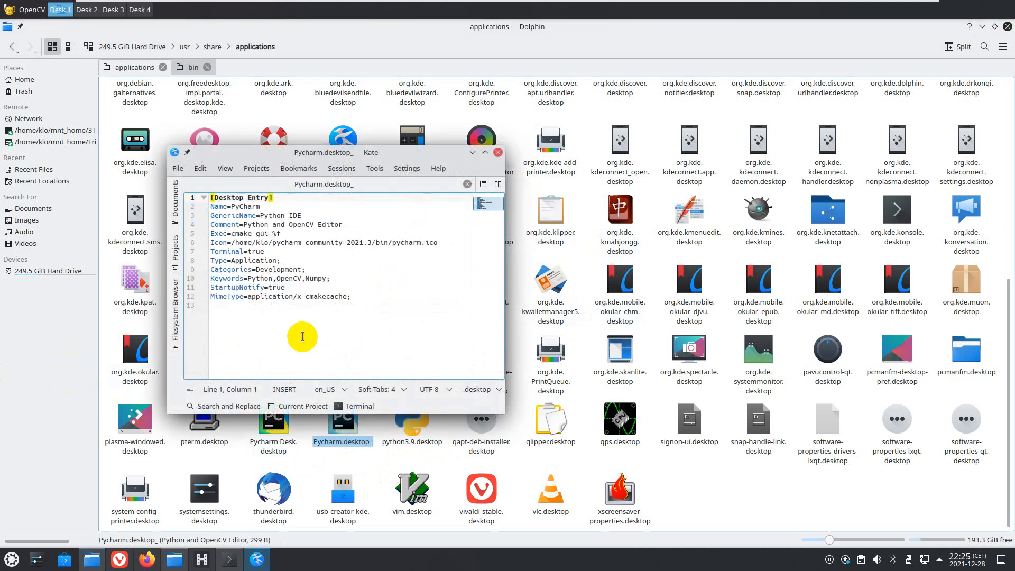
{"action": "left_click", "coordinate": [498, 153]}
{"action": "key", "text": "F2"}
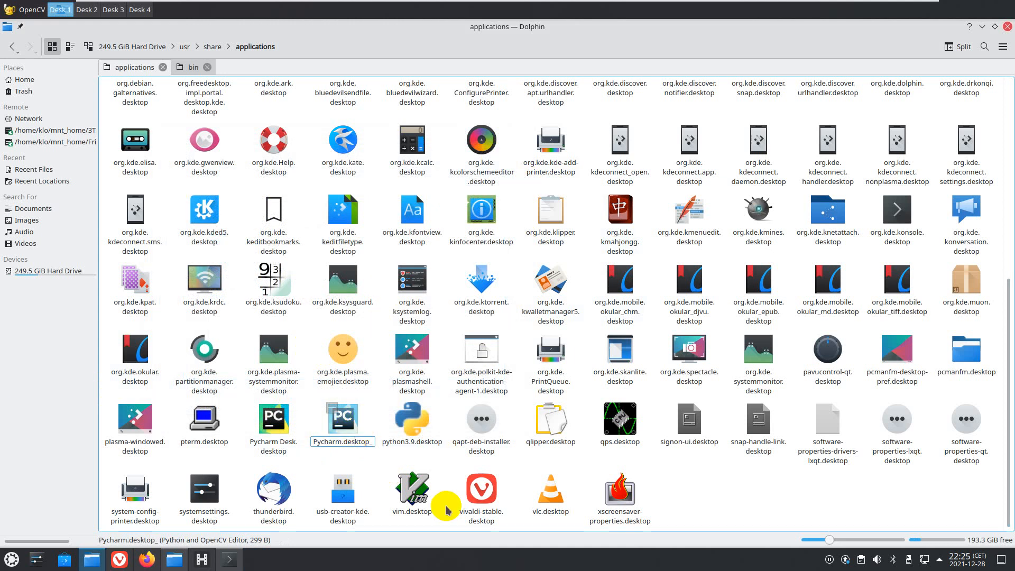
{"action": "key", "text": "Return"}
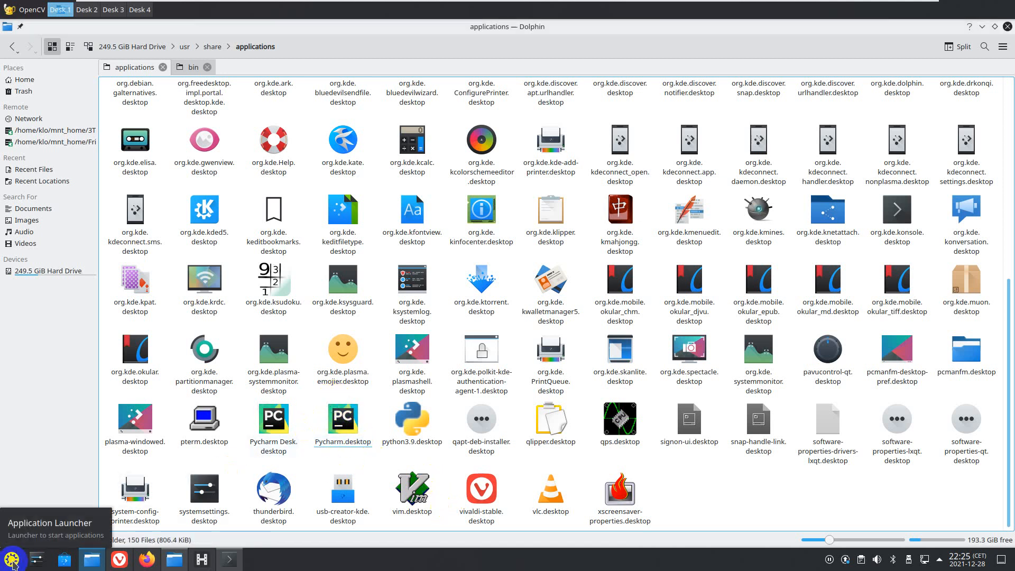
Step: Check the launcher's Development category for a PyCharm entry from the renamed desktop file
{"action": "left_click", "coordinate": [13, 564]}
{"action": "mouse_move", "coordinate": [68, 342]}
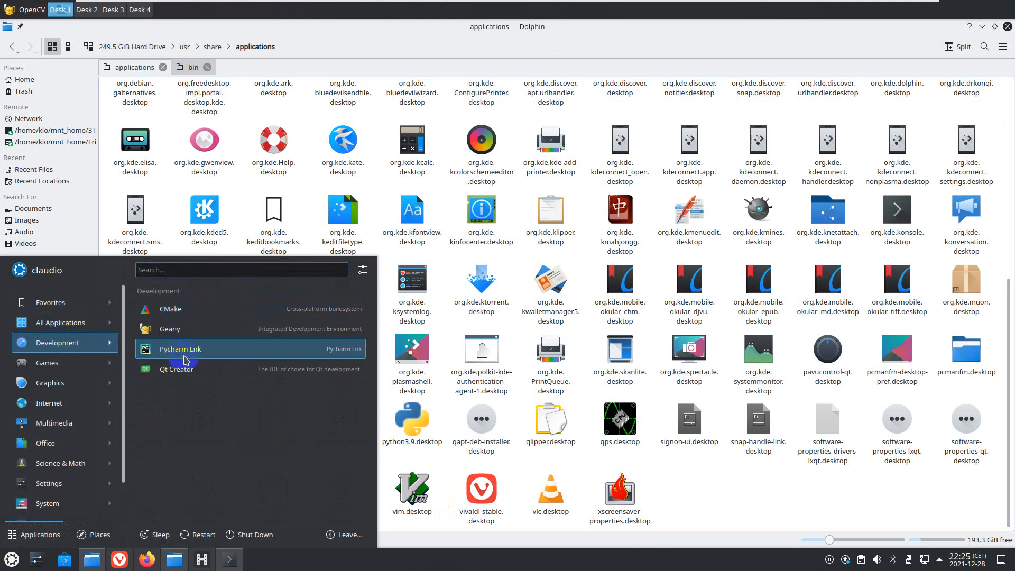
{"action": "left_click", "coordinate": [388, 403]}
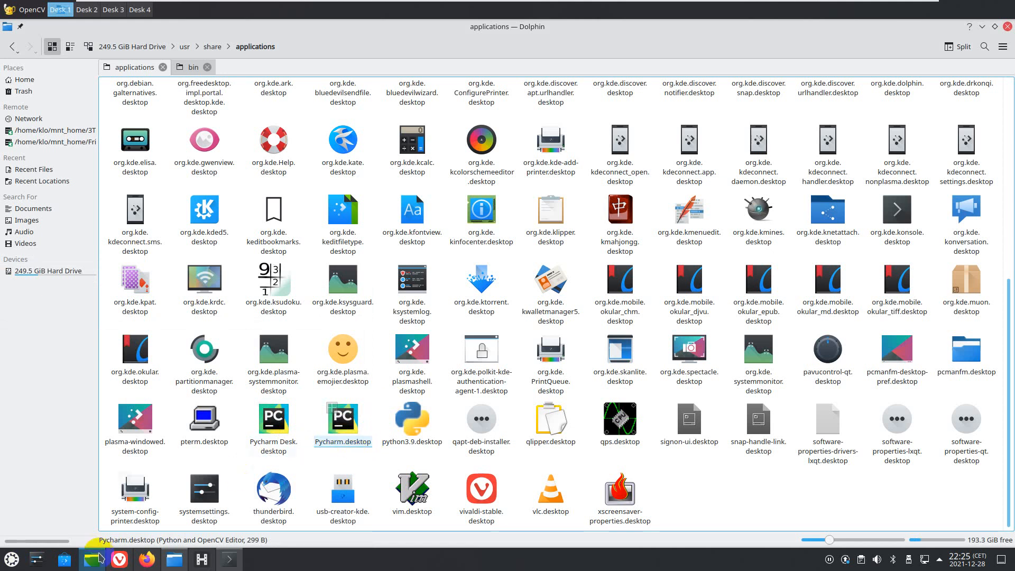
Step: Review the PyCharm entry in the launcher's Development category, close the launcher, and open the properties of Pycharm.desktop
{"action": "left_click", "coordinate": [9, 549]}
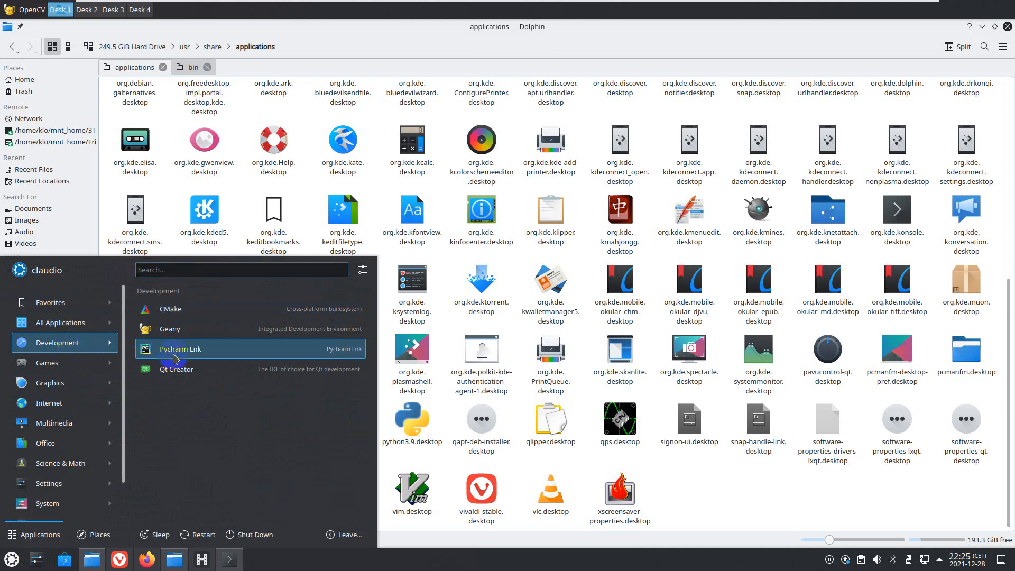
{"action": "left_click", "coordinate": [373, 407]}
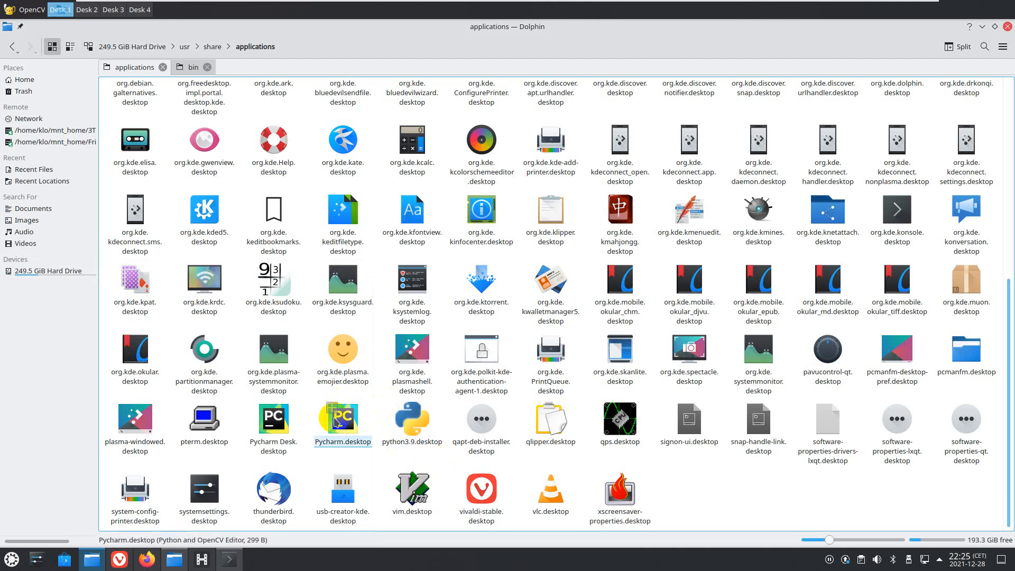
{"action": "right_click", "coordinate": [347, 423]}
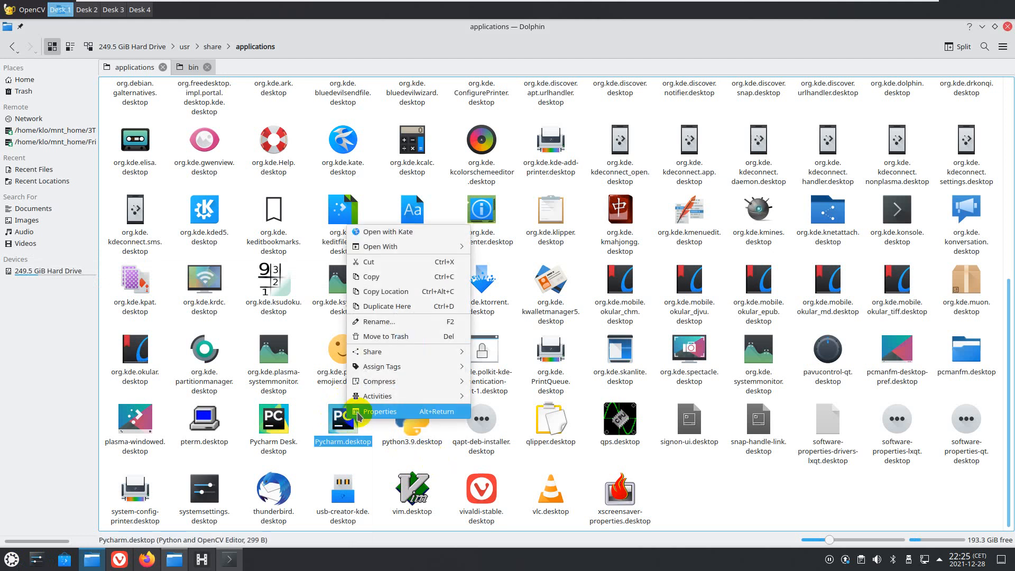
{"action": "left_click", "coordinate": [379, 411]}
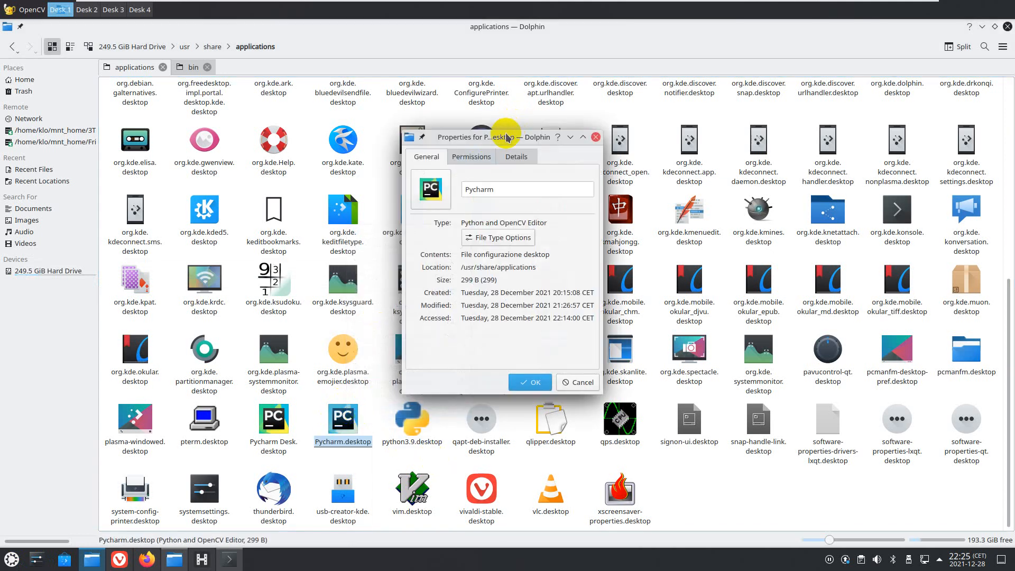
{"action": "left_click_drag", "start_coordinate": [507, 133], "coordinate": [549, 110]}
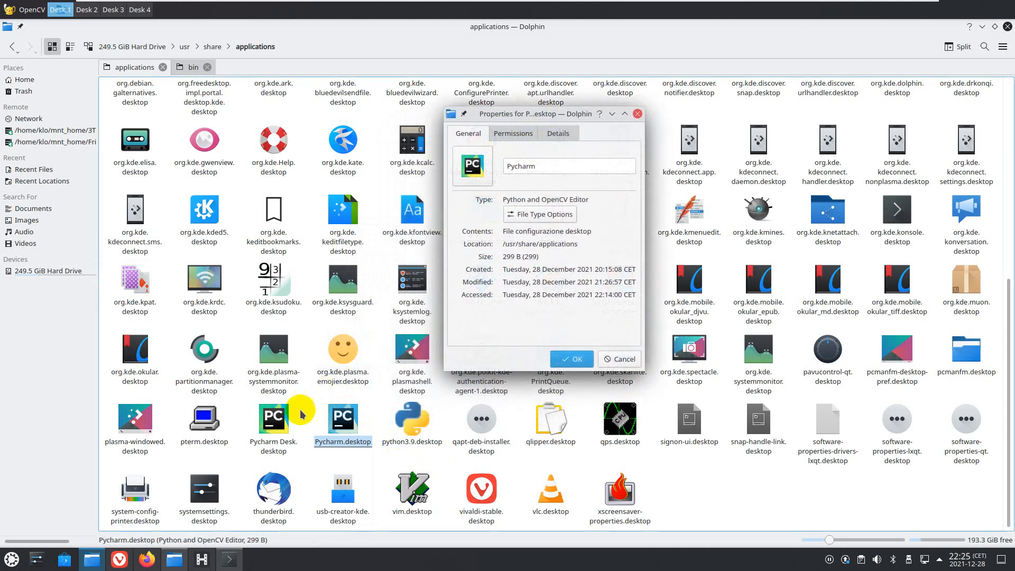
Step: Open the properties of Pycharm Desk.desktop beside the Pycharm.desktop properties and show its application settings
{"action": "right_click", "coordinate": [279, 431]}
{"action": "left_click", "coordinate": [314, 417]}
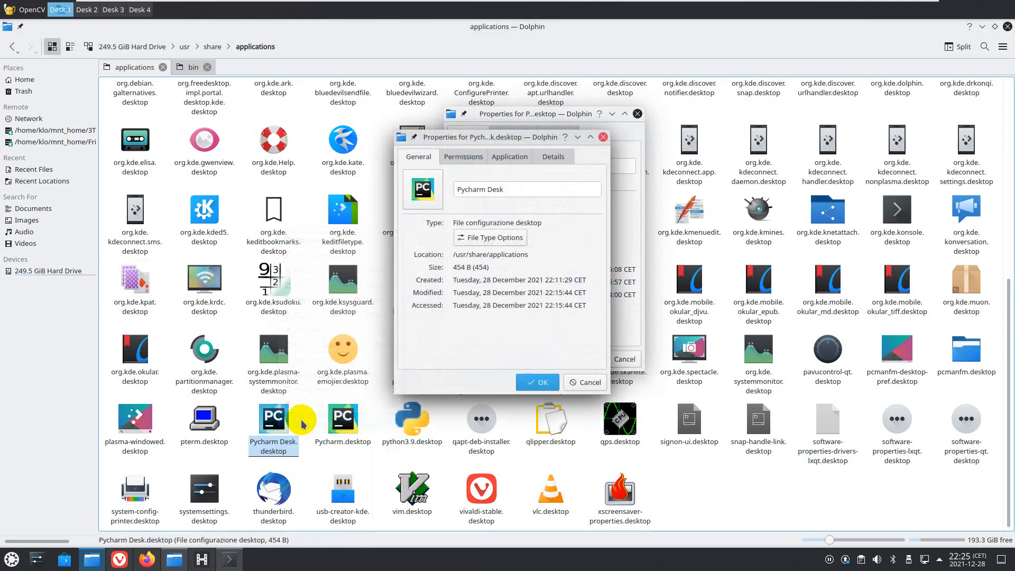
{"action": "left_click_drag", "start_coordinate": [478, 136], "coordinate": [276, 112]}
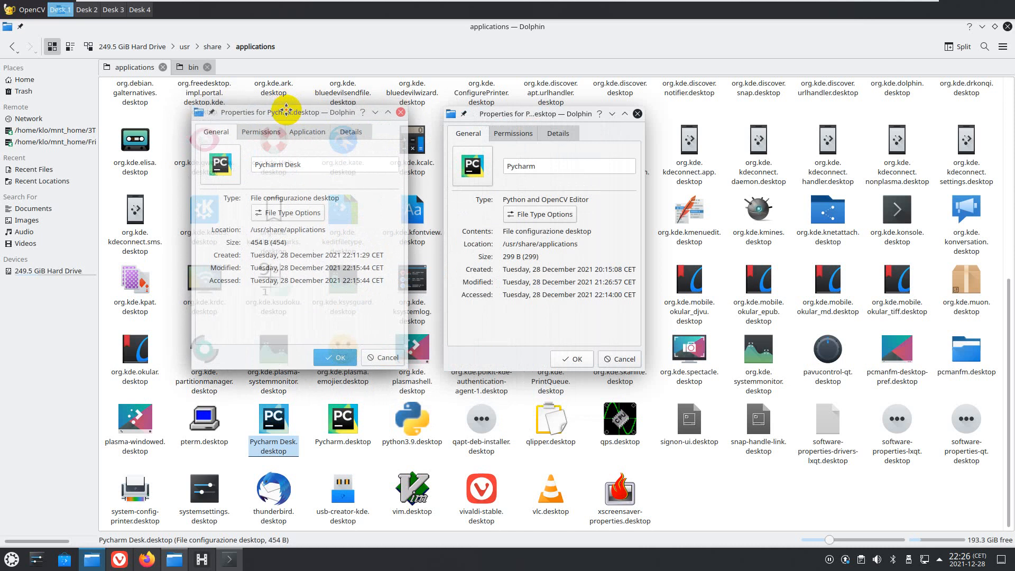
{"action": "left_click", "coordinate": [318, 134]}
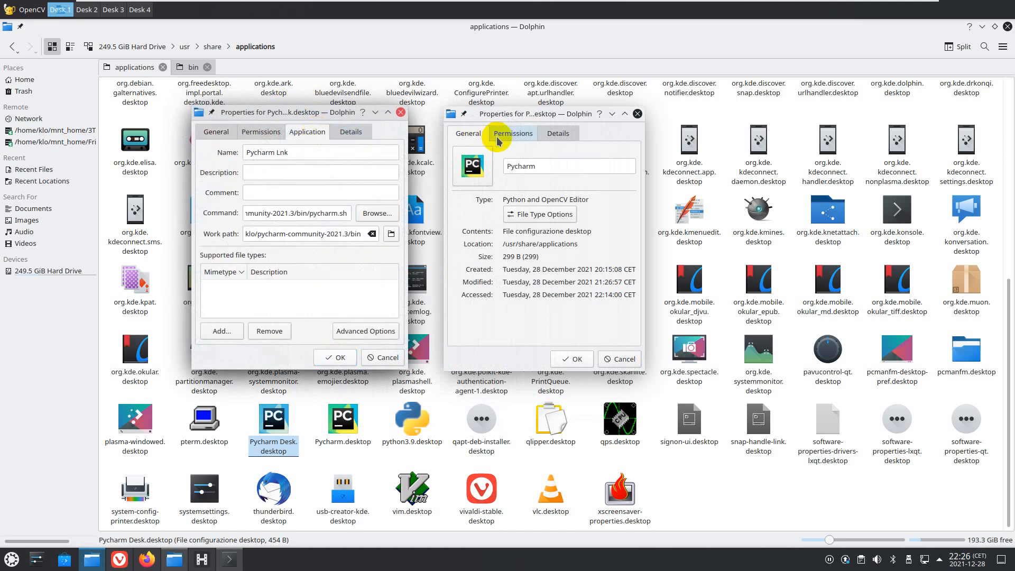
Step: Compare the general, permissions and details pages of Pycharm.desktop with the other file's application settings, and cancel both properties dialogs
{"action": "left_click", "coordinate": [512, 133]}
{"action": "left_click", "coordinate": [558, 134]}
{"action": "left_click", "coordinate": [511, 134]}
{"action": "left_click", "coordinate": [468, 134]}
{"action": "left_click", "coordinate": [512, 134]}
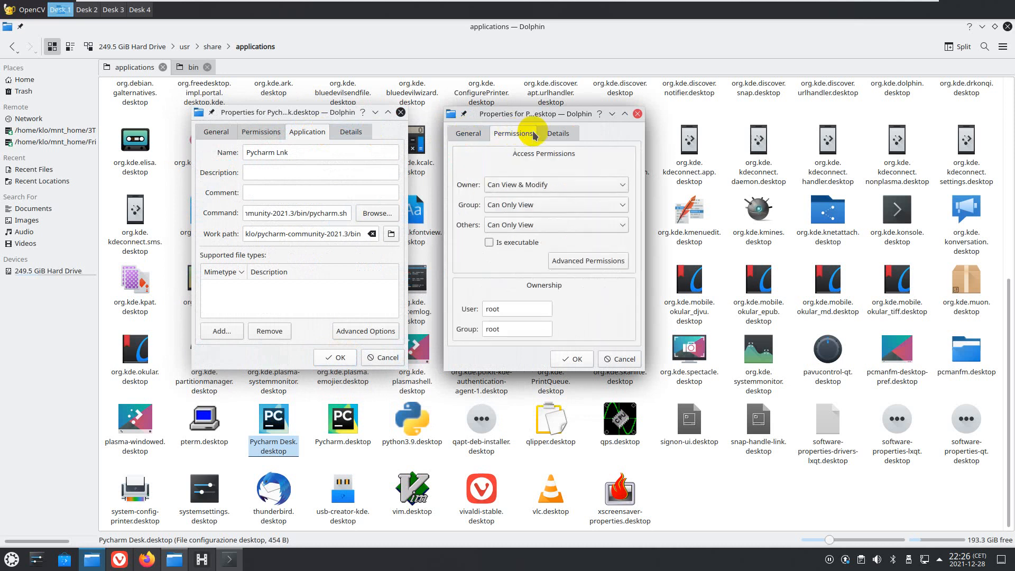
{"action": "left_click", "coordinate": [557, 133]}
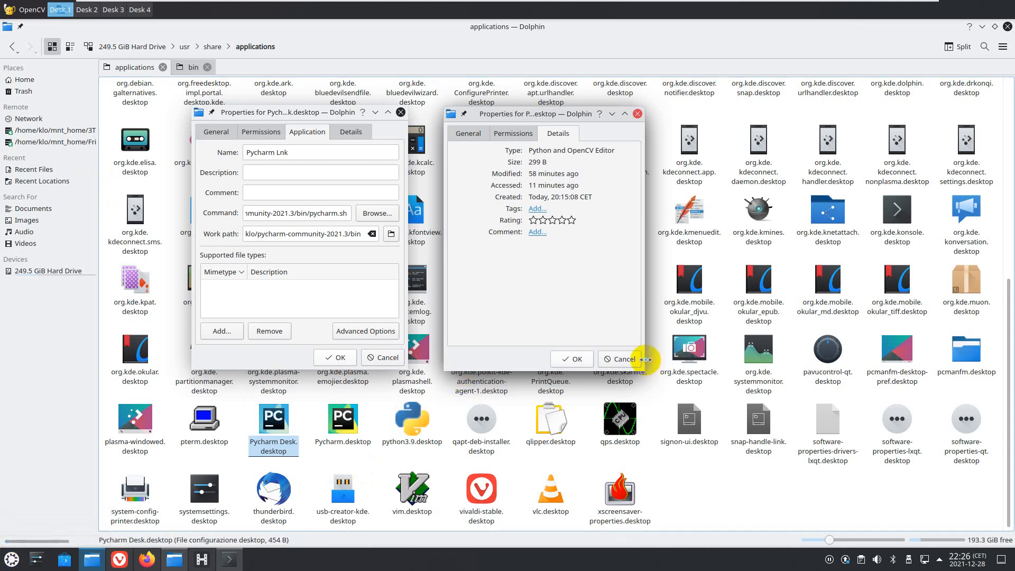
{"action": "left_click", "coordinate": [621, 359]}
{"action": "left_click", "coordinate": [369, 359]}
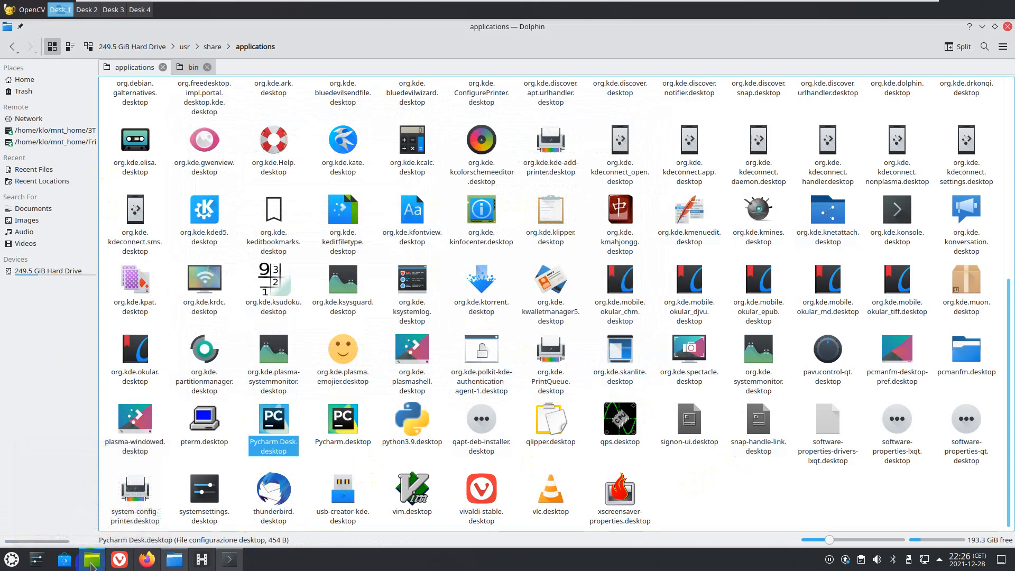
Step: Switch to the pycharm-community-2021.3 bin folder and create a new Link to Application there
{"action": "left_click", "coordinate": [91, 563]}
{"action": "left_click", "coordinate": [88, 560]}
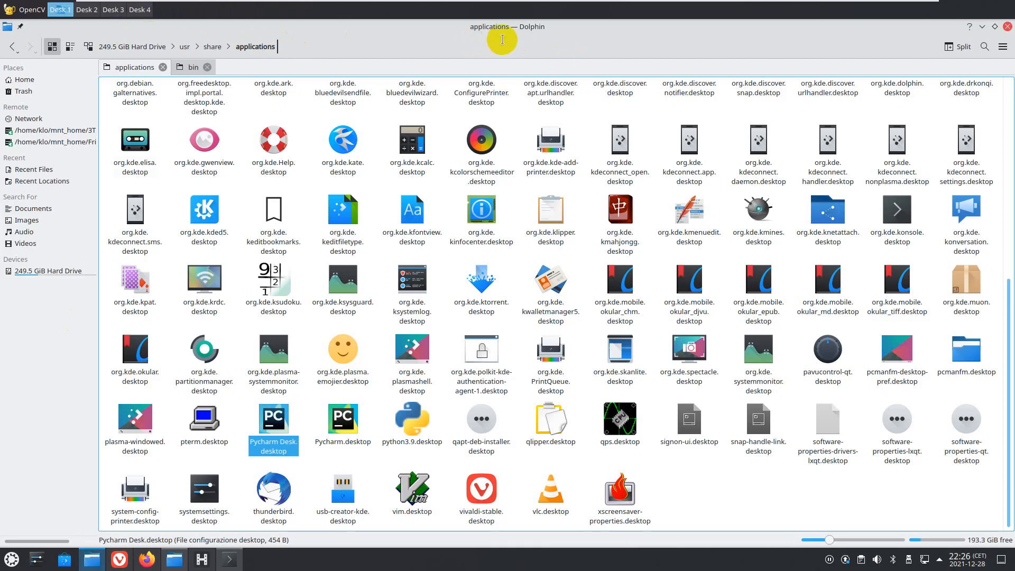
{"action": "left_click", "coordinate": [193, 68]}
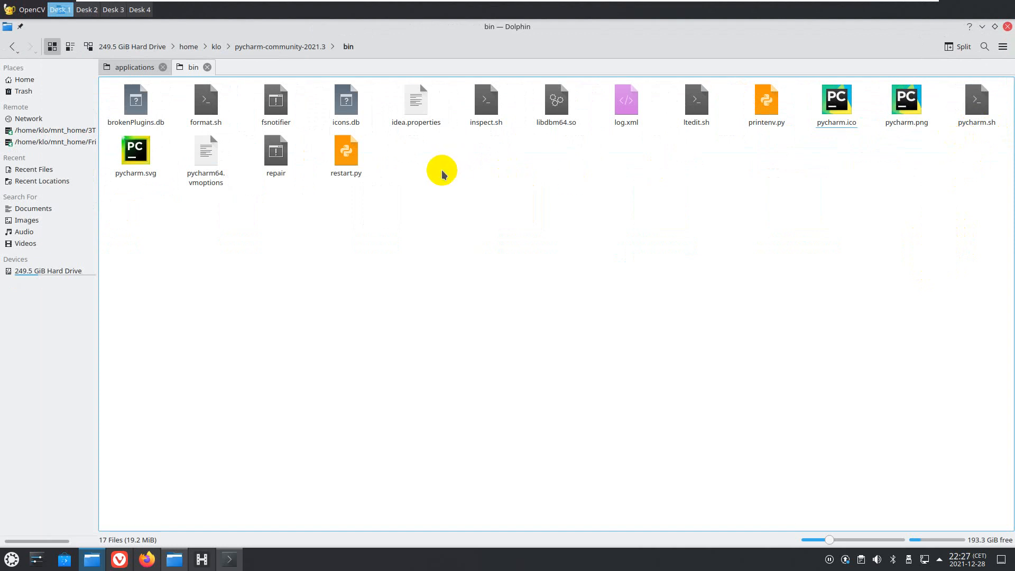
{"action": "right_click", "coordinate": [474, 242]}
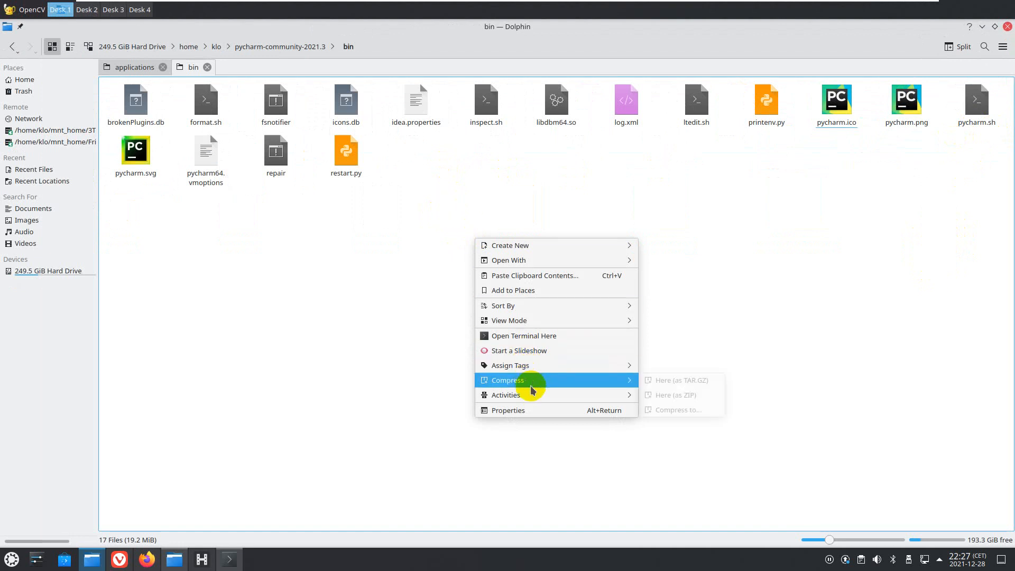
{"action": "mouse_move", "coordinate": [533, 395]}
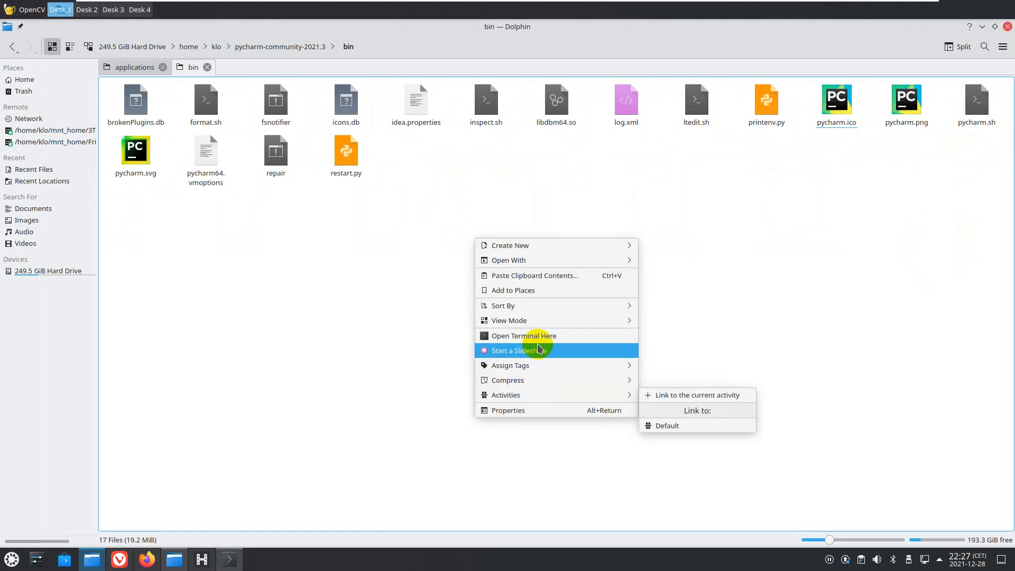
{"action": "mouse_move", "coordinate": [543, 329]}
{"action": "mouse_move", "coordinate": [555, 244]}
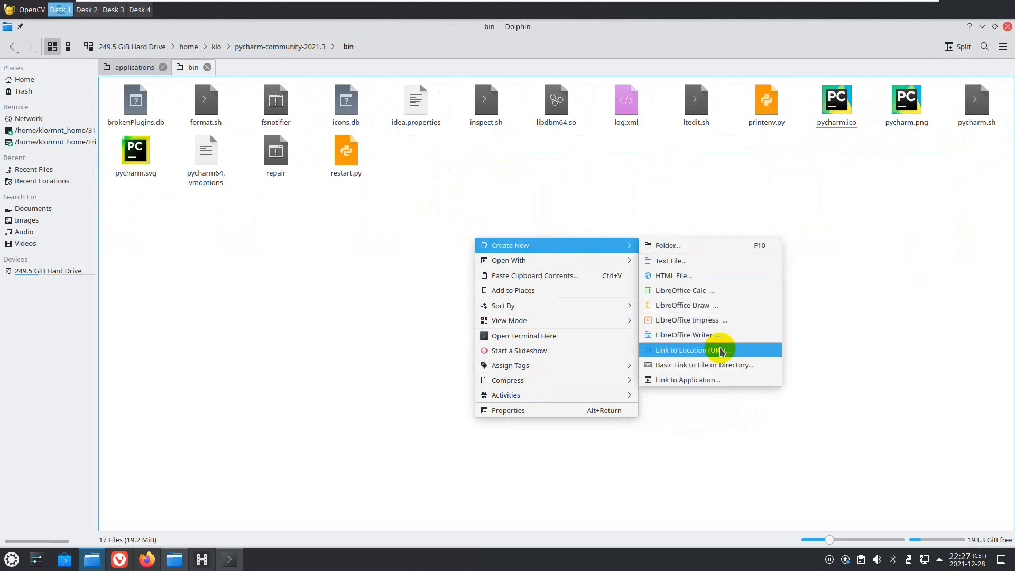
{"action": "mouse_move", "coordinate": [605, 245]}
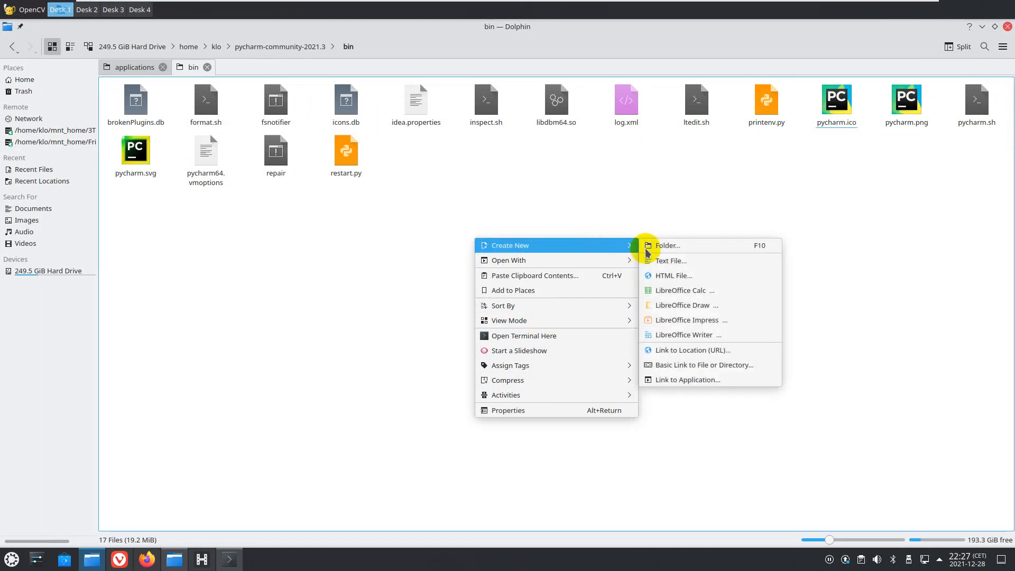
{"action": "left_click", "coordinate": [687, 381]}
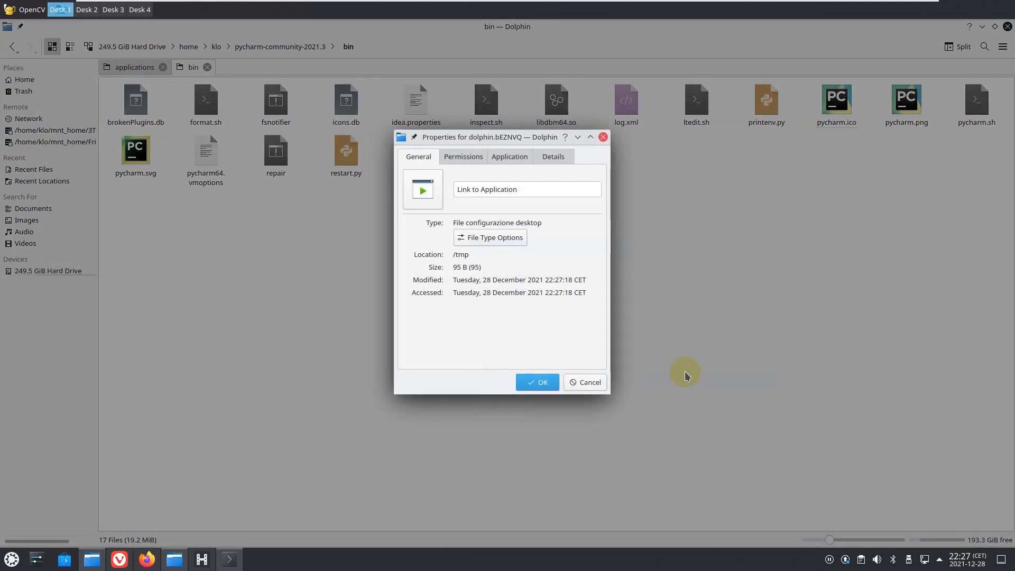
Step: Look over the new link's application fields and return to its general properties
{"action": "left_click", "coordinate": [517, 157]}
{"action": "left_click", "coordinate": [511, 156]}
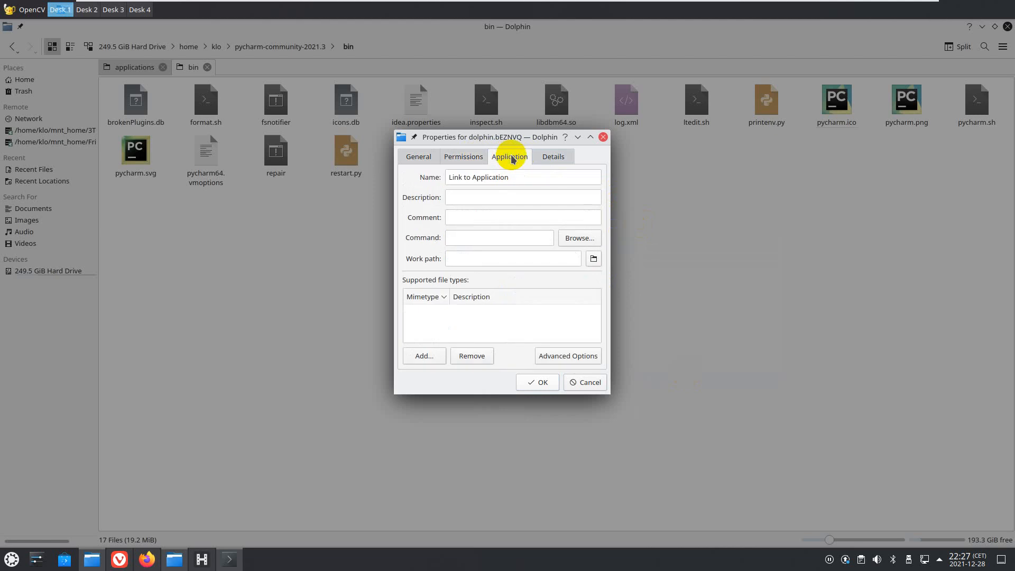
{"action": "left_click", "coordinate": [415, 157]}
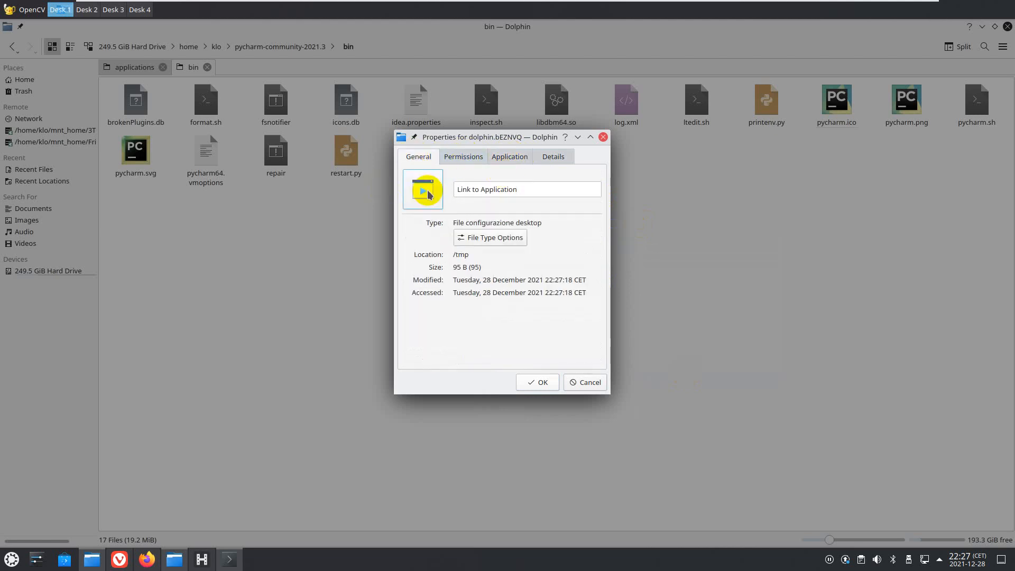
Step: Open the link's icon selection, set the icon source to Other icons, and browse for an icon file
{"action": "left_click", "coordinate": [428, 191]}
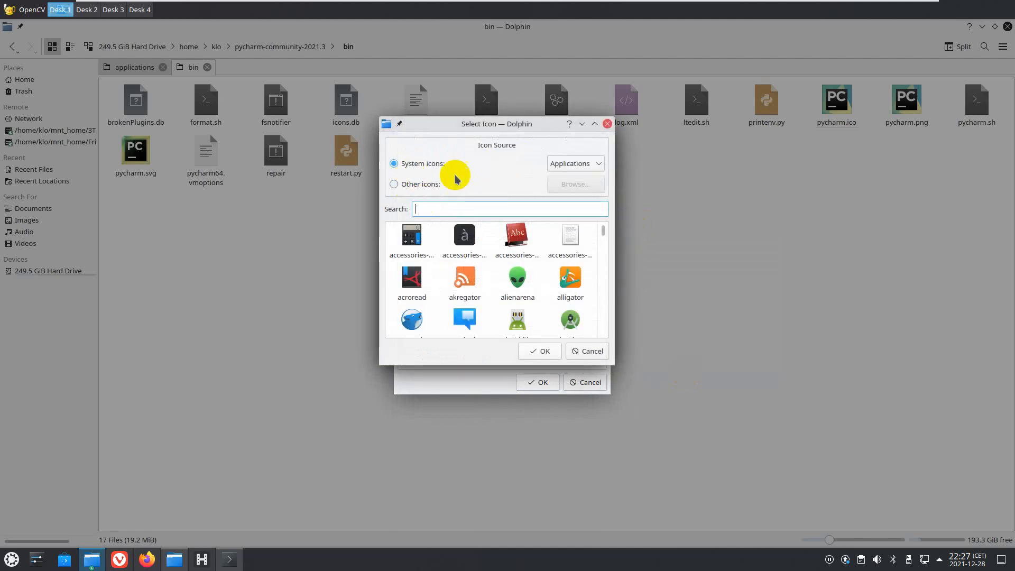
{"action": "left_click_drag", "start_coordinate": [471, 128], "coordinate": [617, 202]}
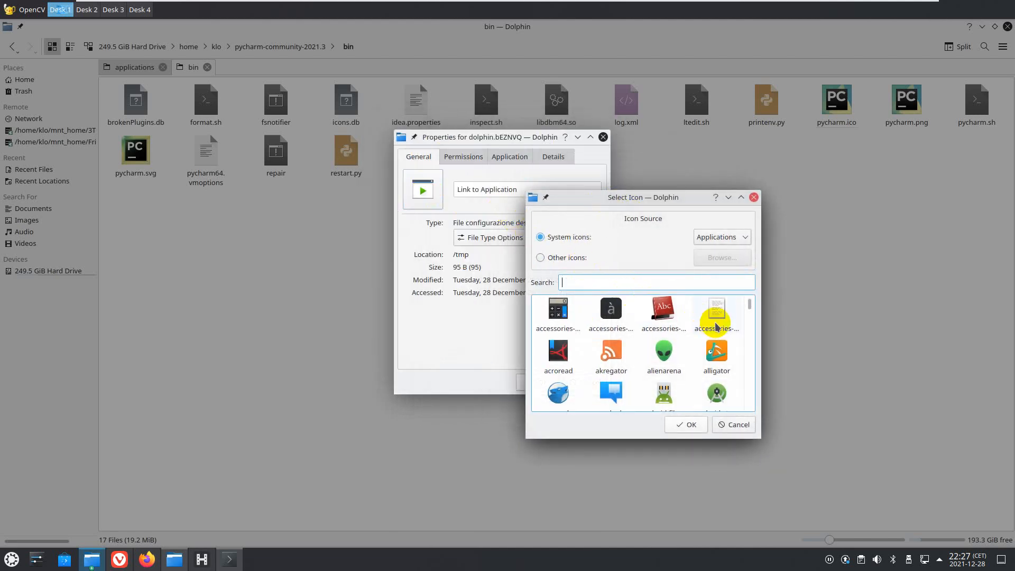
{"action": "scroll", "coordinate": [729, 359], "scroll_direction": "down", "scroll_amount": 5}
{"action": "scroll", "coordinate": [731, 372], "scroll_direction": "down", "scroll_amount": 5}
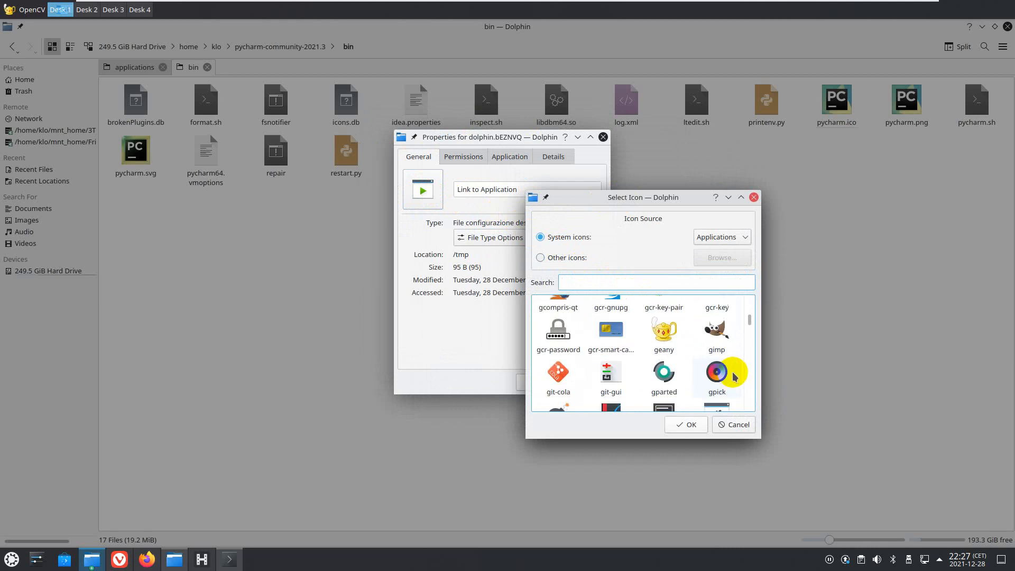
{"action": "left_click", "coordinate": [557, 256]}
{"action": "left_click", "coordinate": [719, 259]}
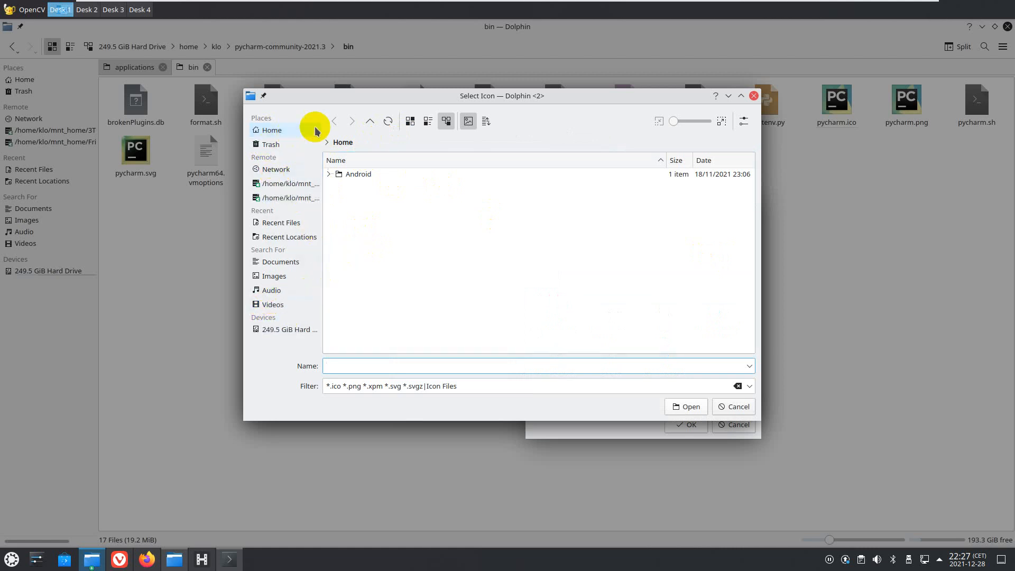
Step: In the icon file chooser, navigate from the hard drive root through the home folders to pycharm-community-2021.3/bin
{"action": "left_click", "coordinate": [288, 329]}
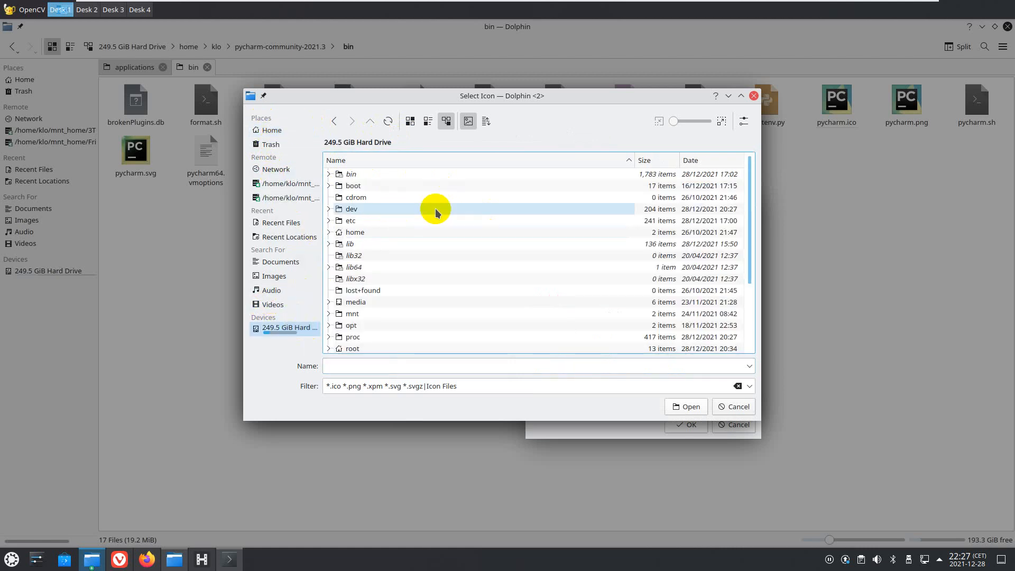
{"action": "double_click", "coordinate": [353, 232]}
{"action": "double_click", "coordinate": [352, 174]}
{"action": "double_click", "coordinate": [349, 174]}
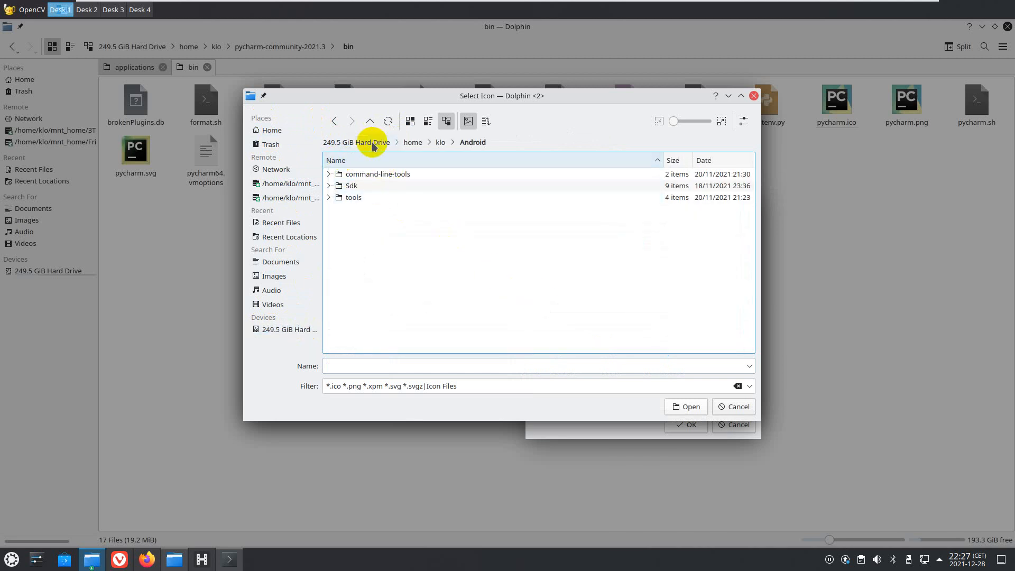
{"action": "left_click", "coordinate": [334, 122]}
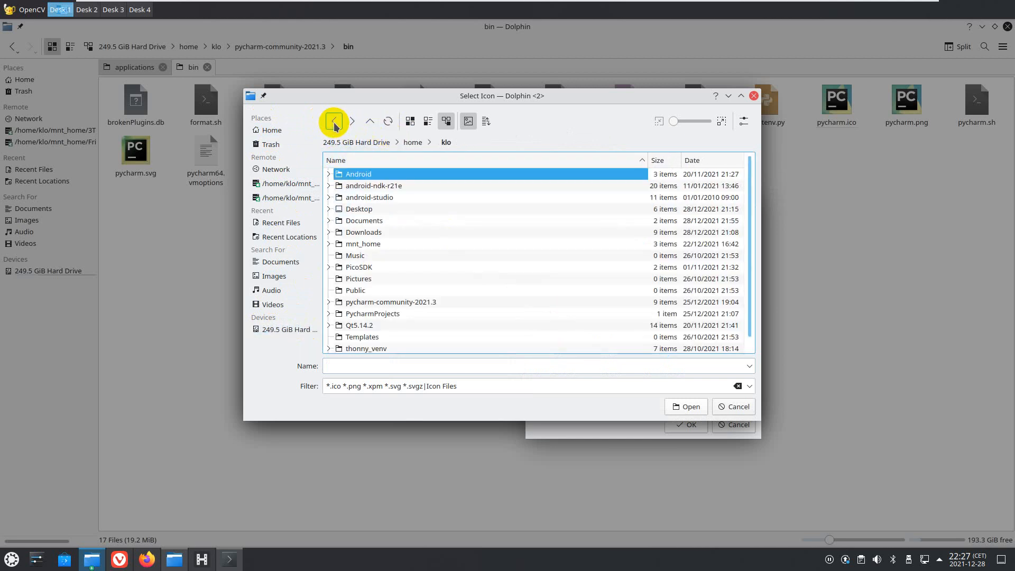
{"action": "double_click", "coordinate": [452, 302]}
{"action": "double_click", "coordinate": [351, 173]}
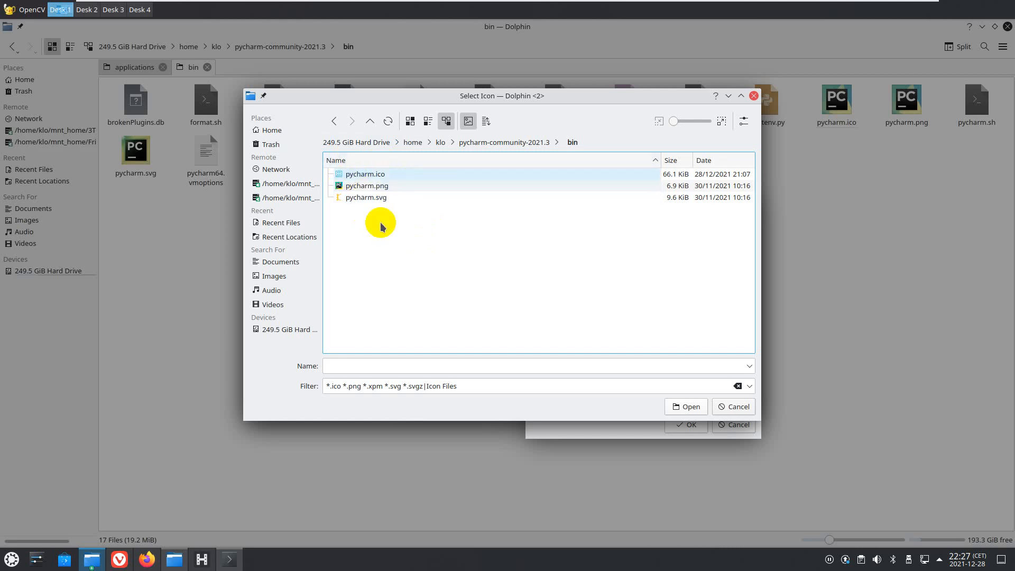
Step: Choose pycharm.png as the application link's icon
{"action": "left_click", "coordinate": [426, 190]}
{"action": "left_click", "coordinate": [355, 175]}
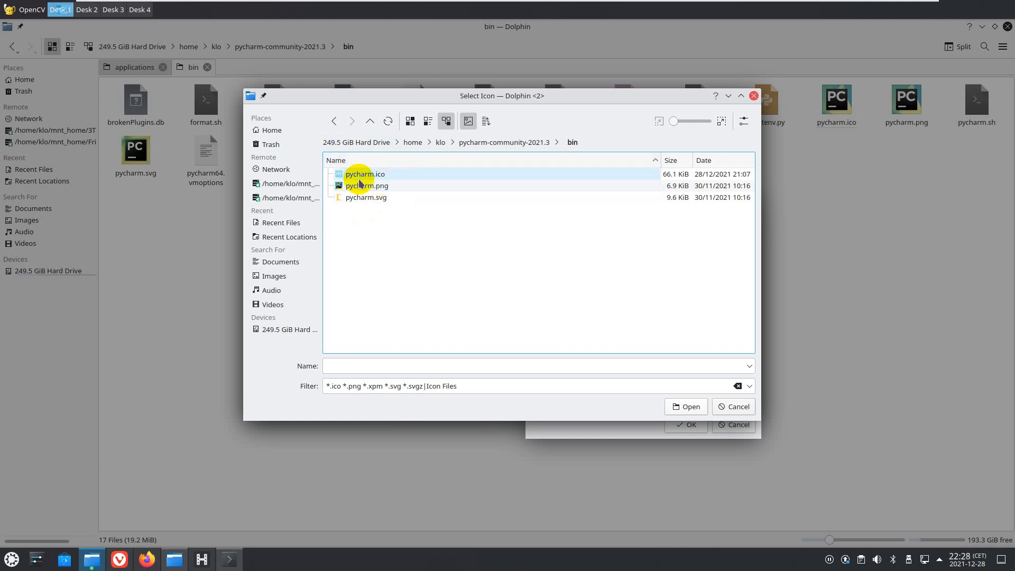
{"action": "left_click", "coordinate": [377, 188]}
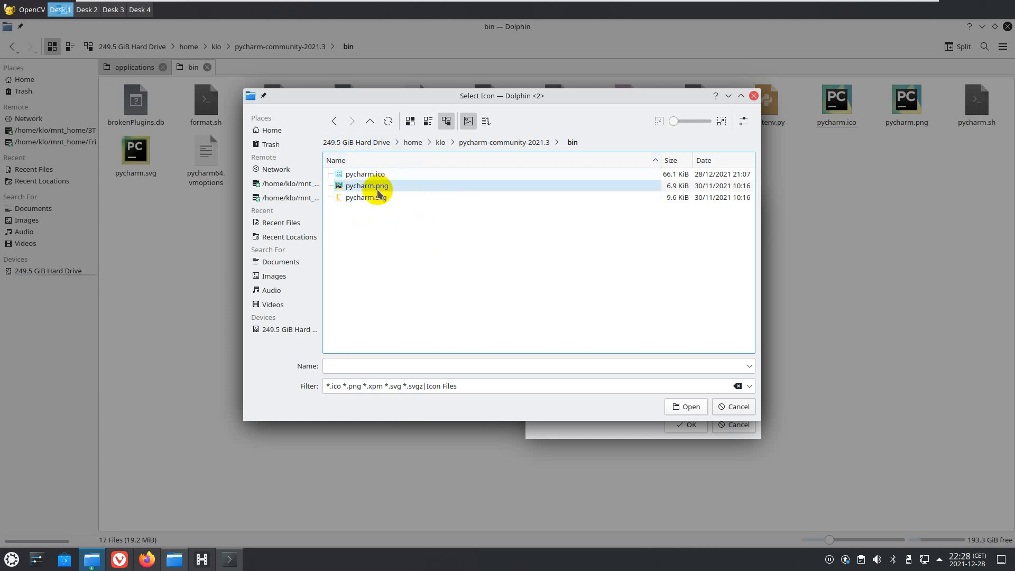
{"action": "double_click", "coordinate": [378, 190]}
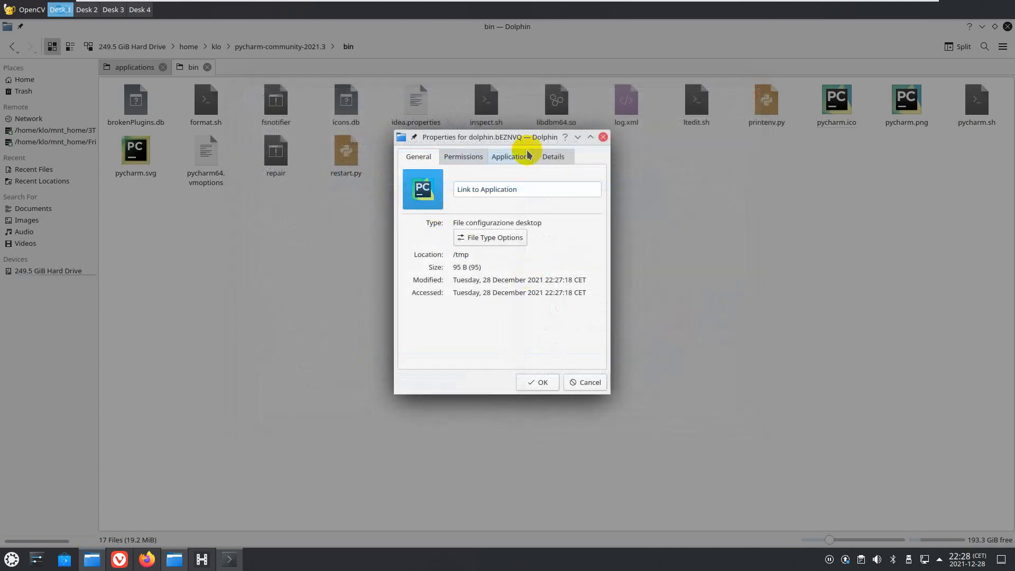
Step: Set the application link's Group and Others access permissions to Can View & Modify
{"action": "left_click", "coordinate": [466, 159]}
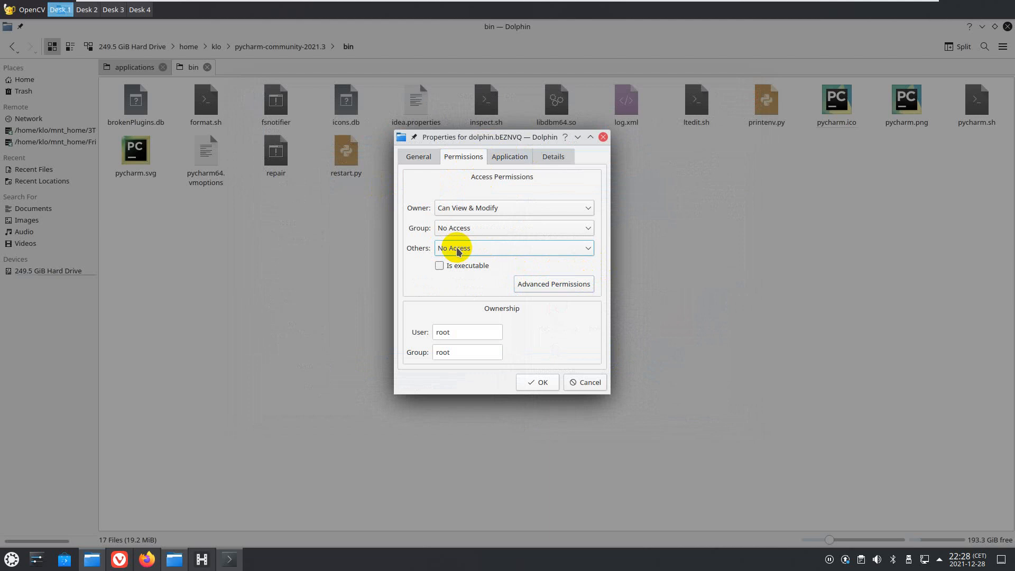
{"action": "left_click", "coordinate": [510, 228]}
{"action": "left_click", "coordinate": [493, 270]}
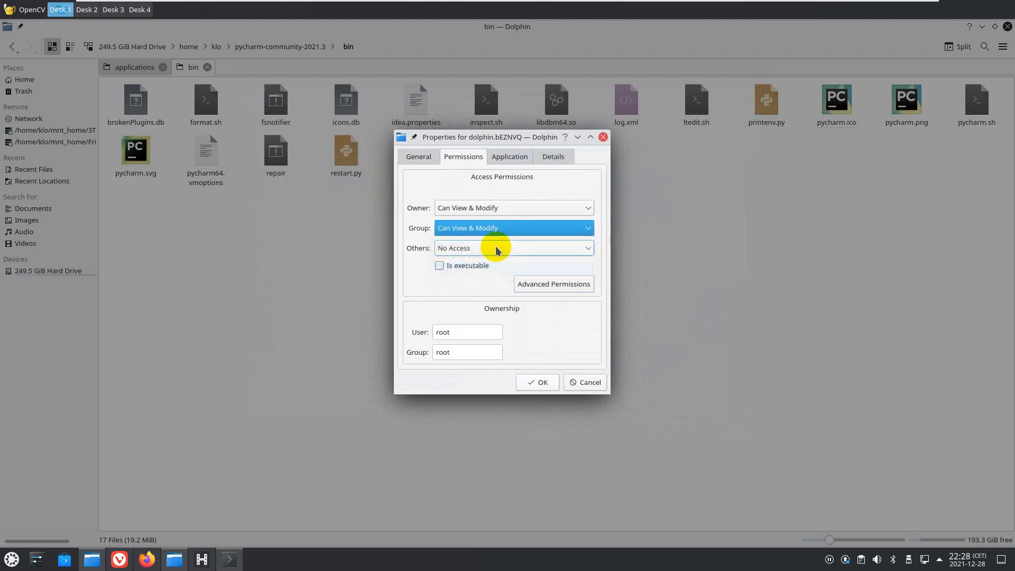
{"action": "left_click", "coordinate": [484, 287]}
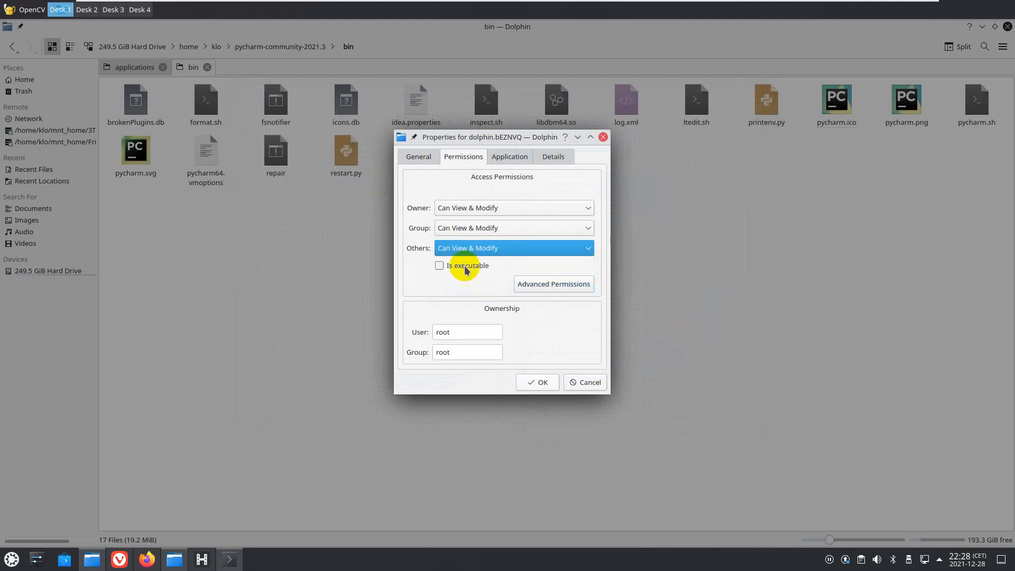
{"action": "left_click", "coordinate": [439, 265]}
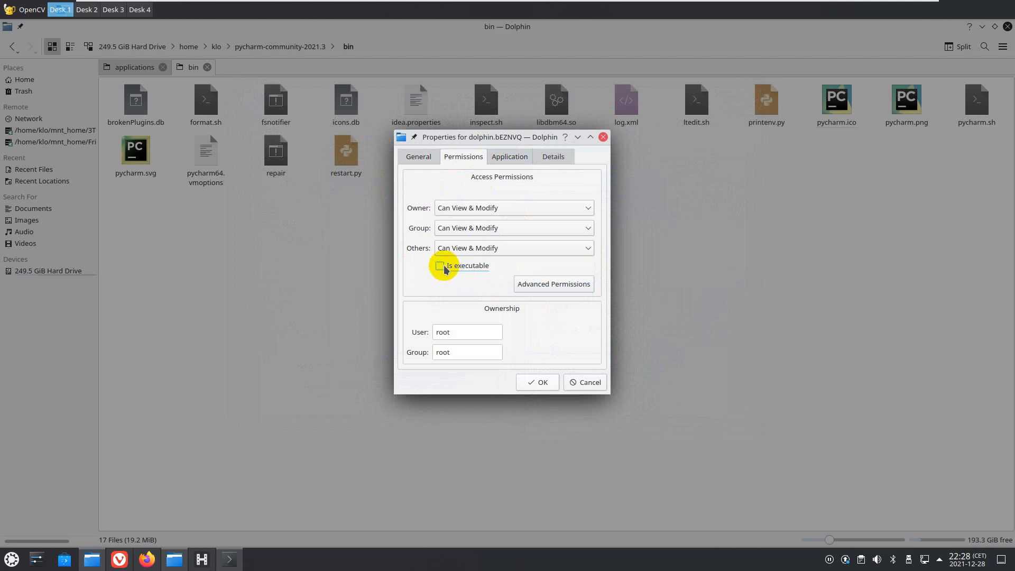
Step: Rename the application link to "Pycharm 2" in its general properties
{"action": "left_click", "coordinate": [521, 157]}
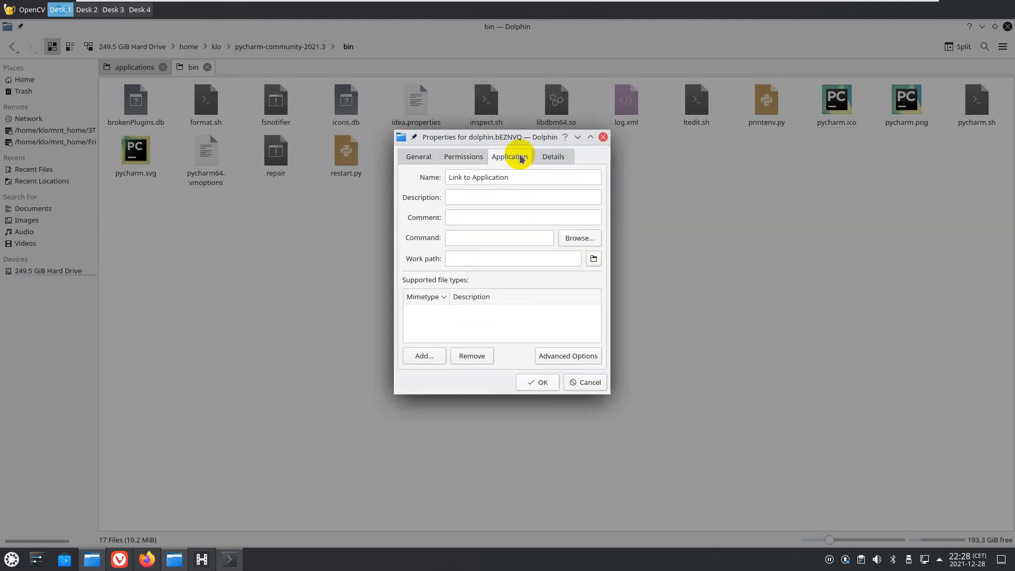
{"action": "left_click", "coordinate": [516, 178]}
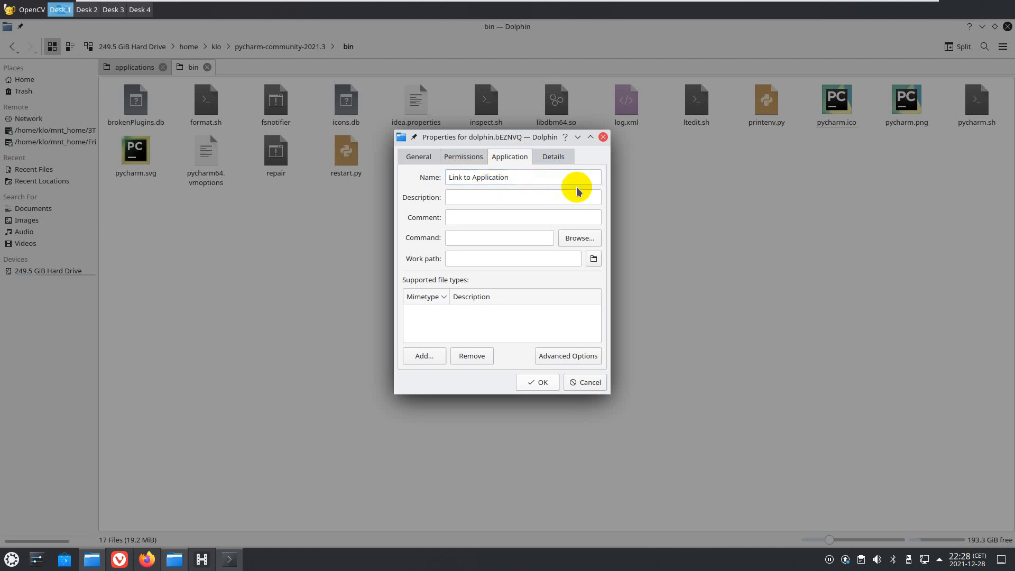
{"action": "left_click", "coordinate": [464, 158]}
{"action": "left_click", "coordinate": [429, 159]}
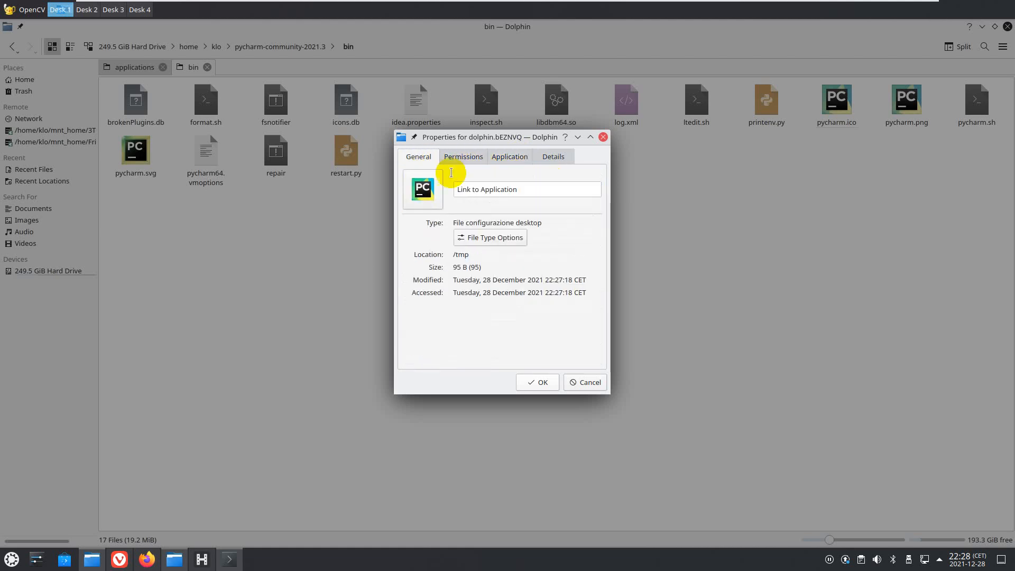
{"action": "left_click_drag", "start_coordinate": [526, 187], "coordinate": [435, 184]}
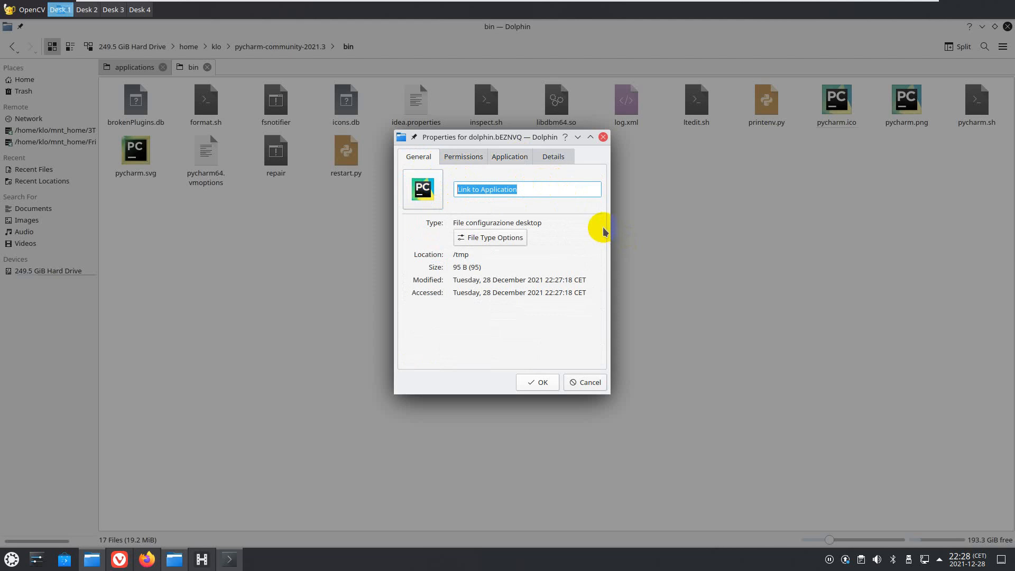
{"action": "type", "text": "P"}
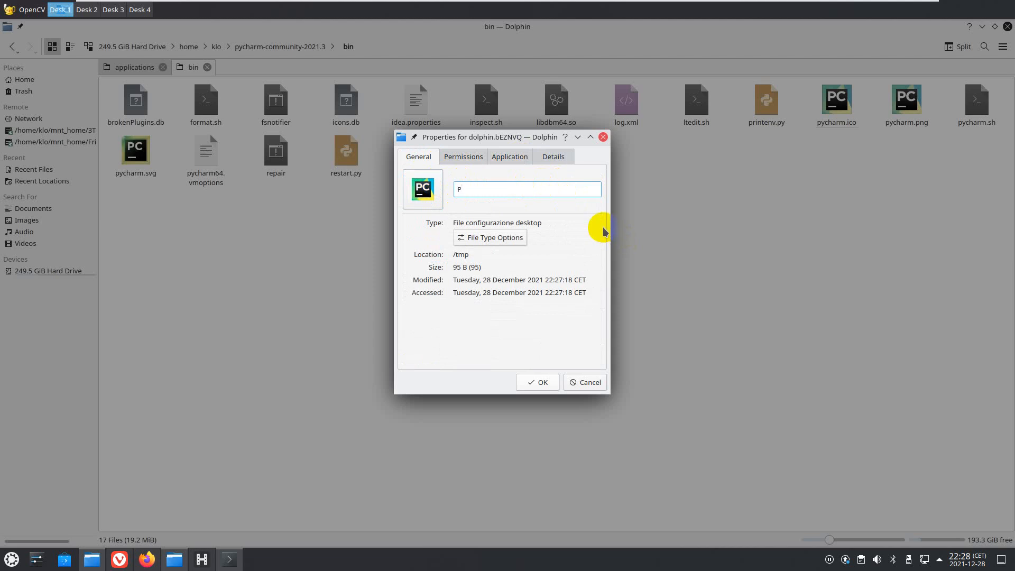
{"action": "type", "text": "ycharm 2"}
Step: Fill in the application name "Second Pycharm" and description "Pycharm", and choose pycharm.sh from the PyCharm bin folder as its command
{"action": "left_click", "coordinate": [506, 159]}
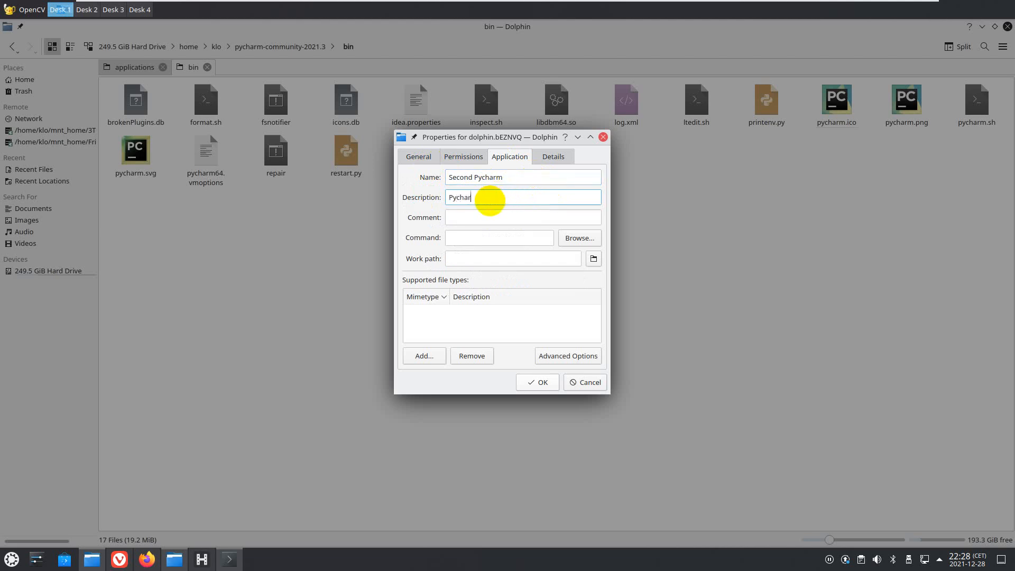
{"action": "left_click", "coordinate": [478, 216]}
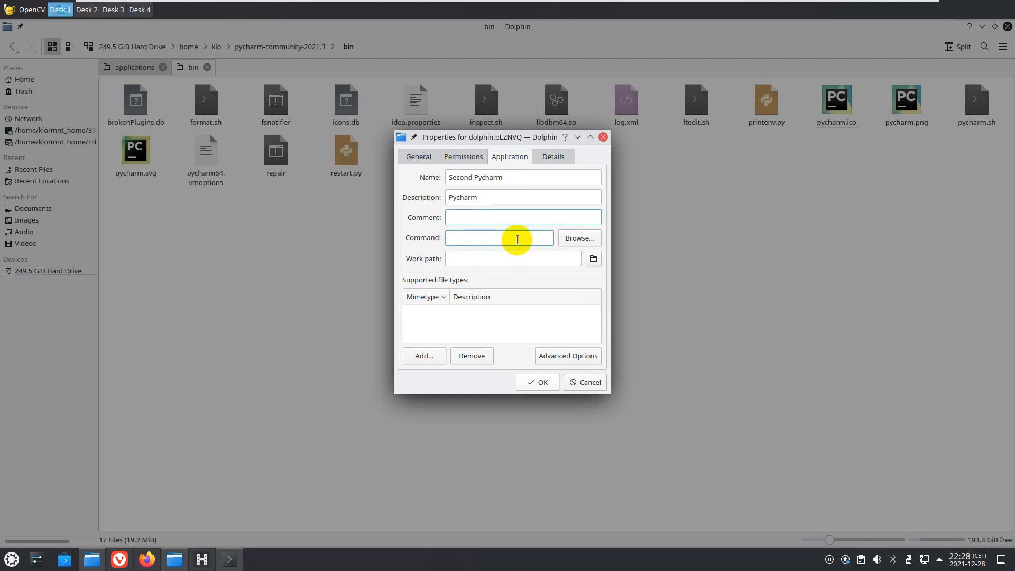
{"action": "left_click", "coordinate": [570, 238]}
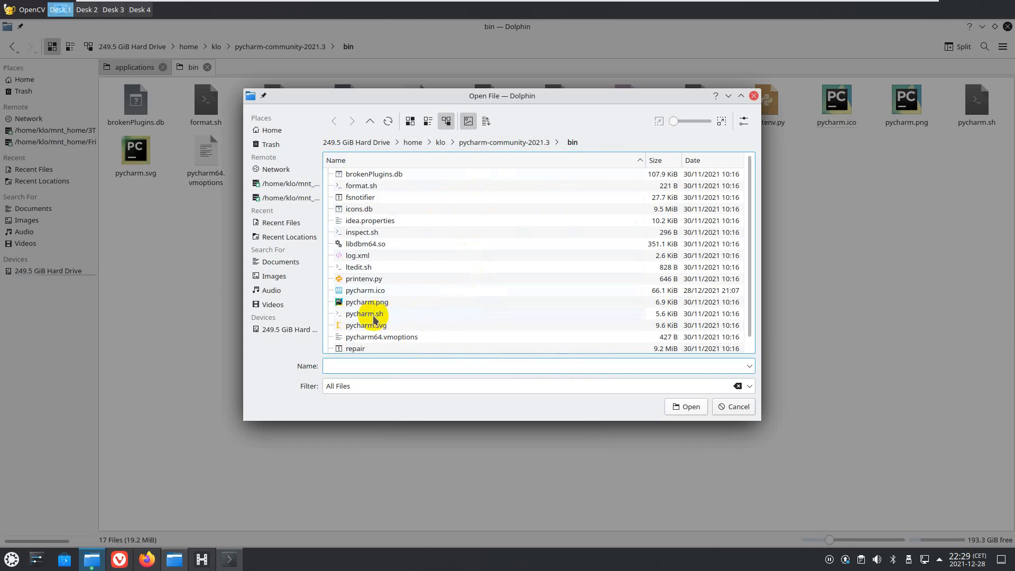
{"action": "double_click", "coordinate": [364, 314]}
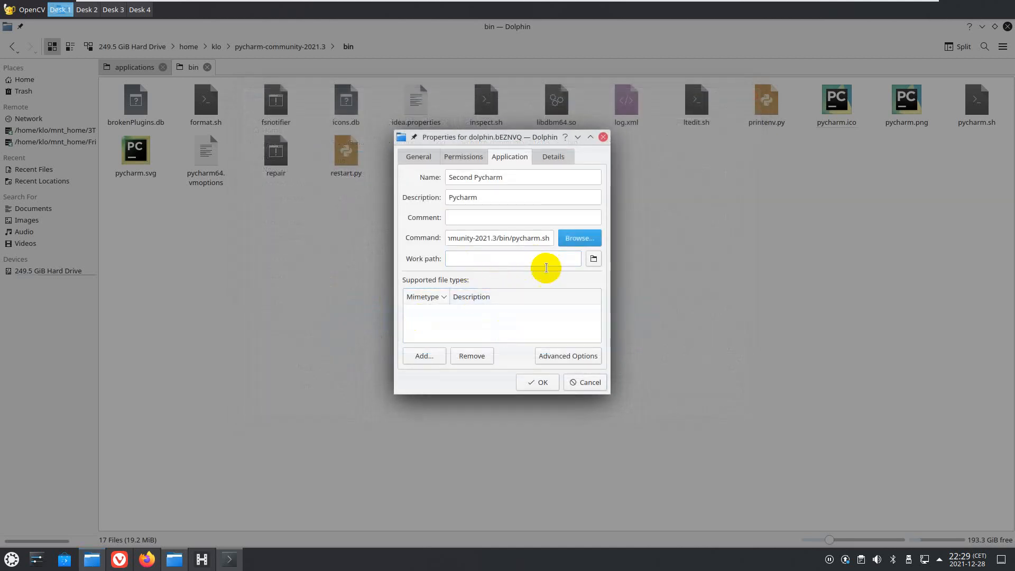
Step: Set the application's work path to the pycharm-community-2021.3/bin folder under the home directory on the hard drive
{"action": "left_click", "coordinate": [593, 259]}
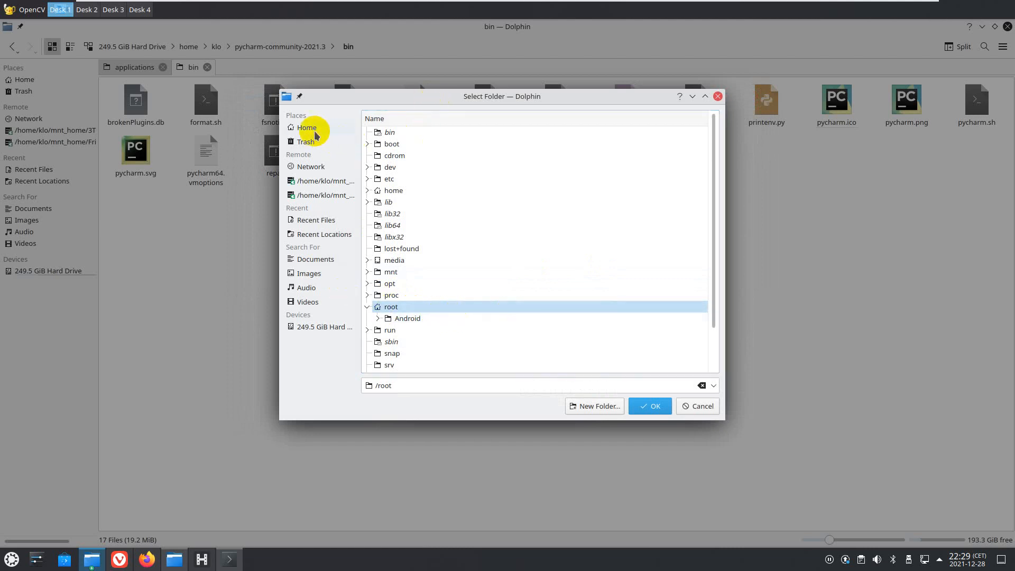
{"action": "left_click", "coordinate": [326, 327]}
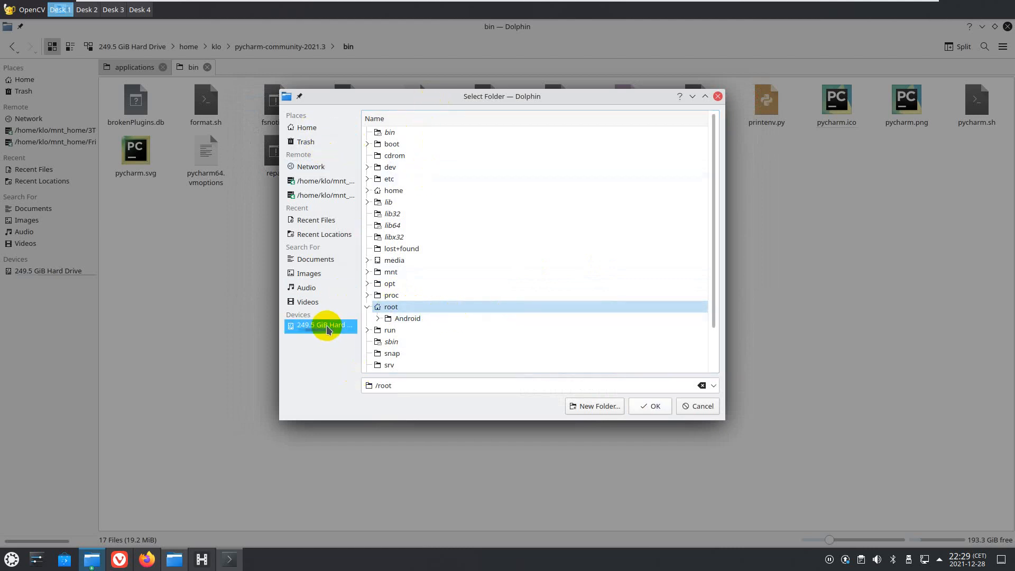
{"action": "left_click", "coordinate": [388, 191]}
{"action": "left_click", "coordinate": [391, 202]}
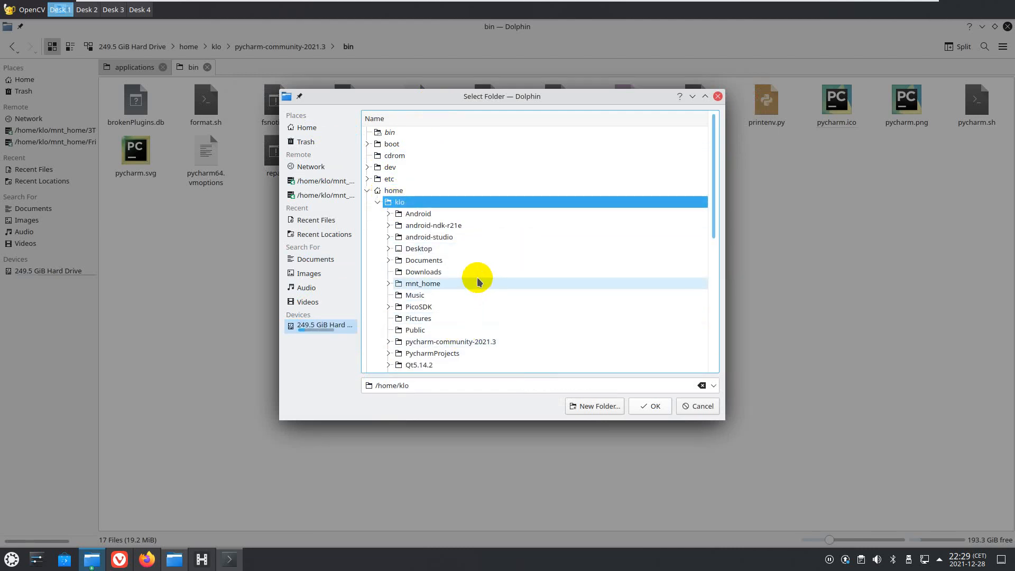
{"action": "left_click", "coordinate": [465, 343]}
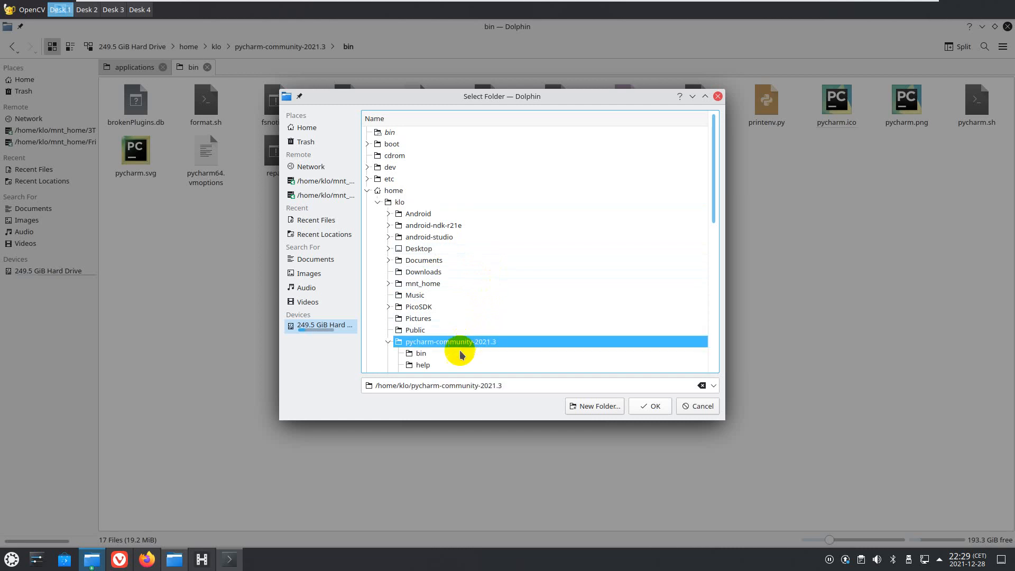
{"action": "left_click", "coordinate": [421, 353]}
{"action": "left_click", "coordinate": [637, 407]}
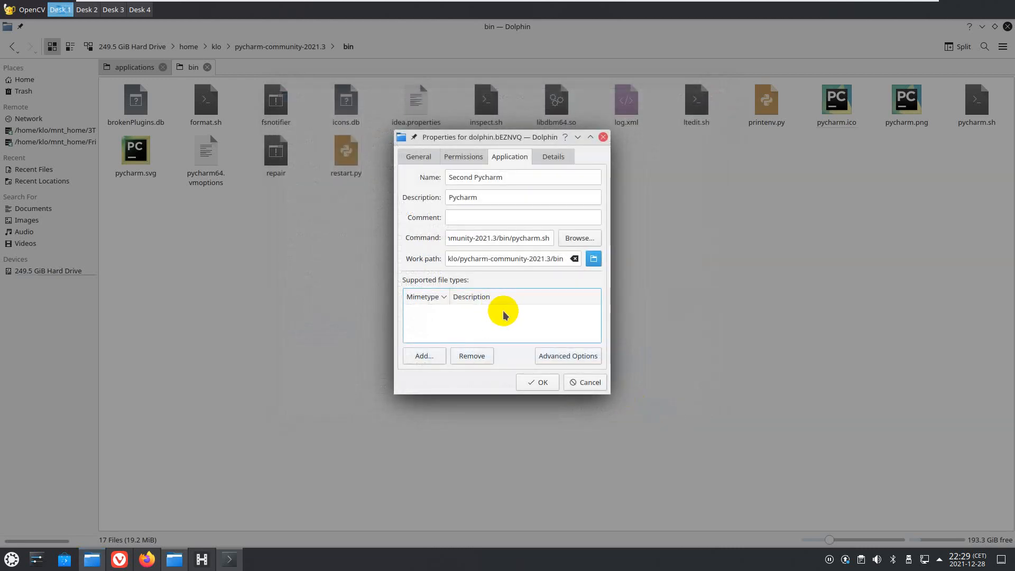
Step: Look over the link's file details and the application's advanced options for terminal, user and startup
{"action": "left_click", "coordinate": [566, 158]}
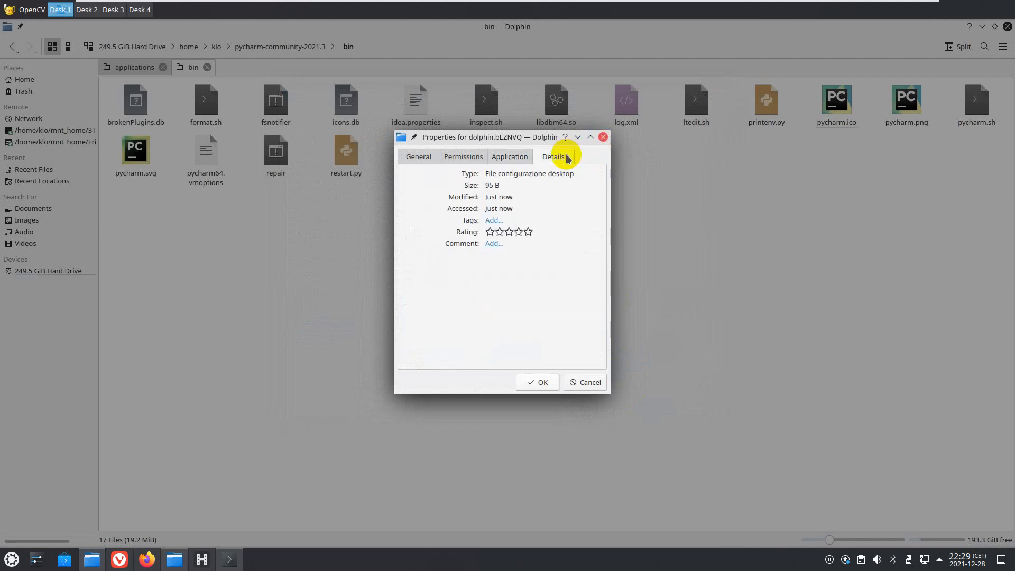
{"action": "left_click", "coordinate": [510, 157]}
{"action": "left_click", "coordinate": [569, 355]}
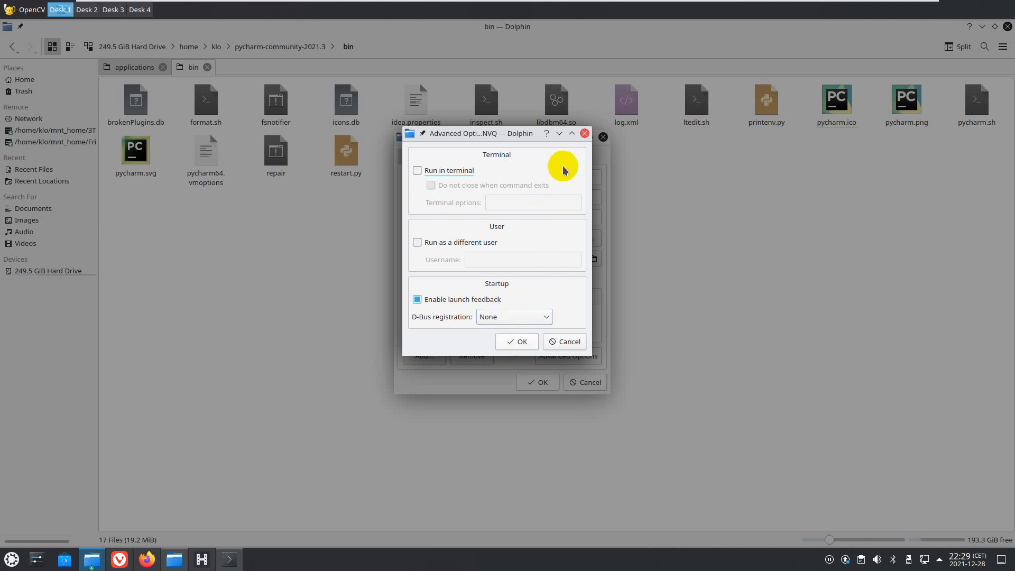
{"action": "left_click", "coordinate": [505, 345]}
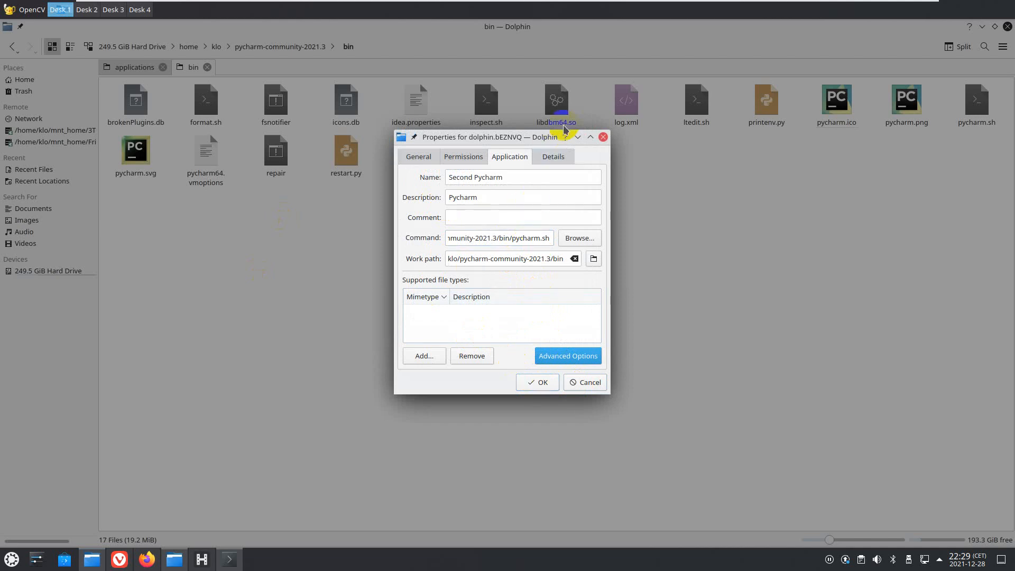
{"action": "left_click", "coordinate": [571, 357]}
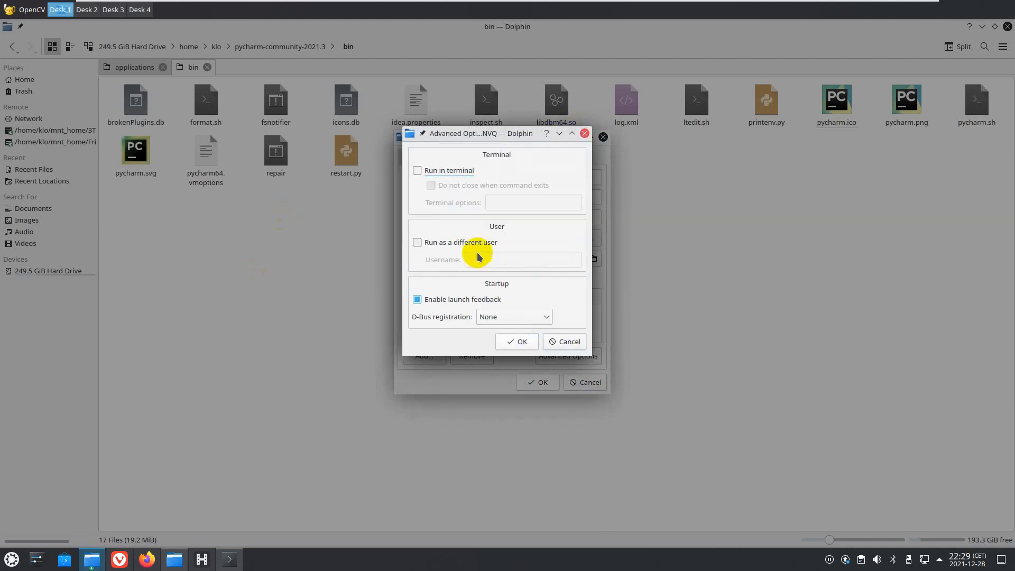
{"action": "left_click", "coordinate": [417, 172]}
{"action": "left_click", "coordinate": [431, 185]}
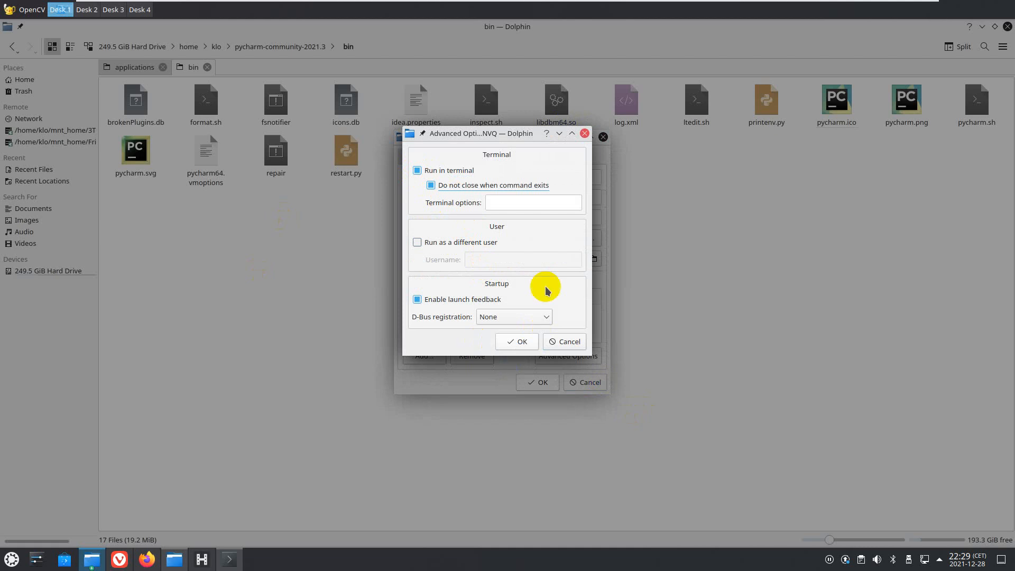
{"action": "left_click", "coordinate": [565, 345]}
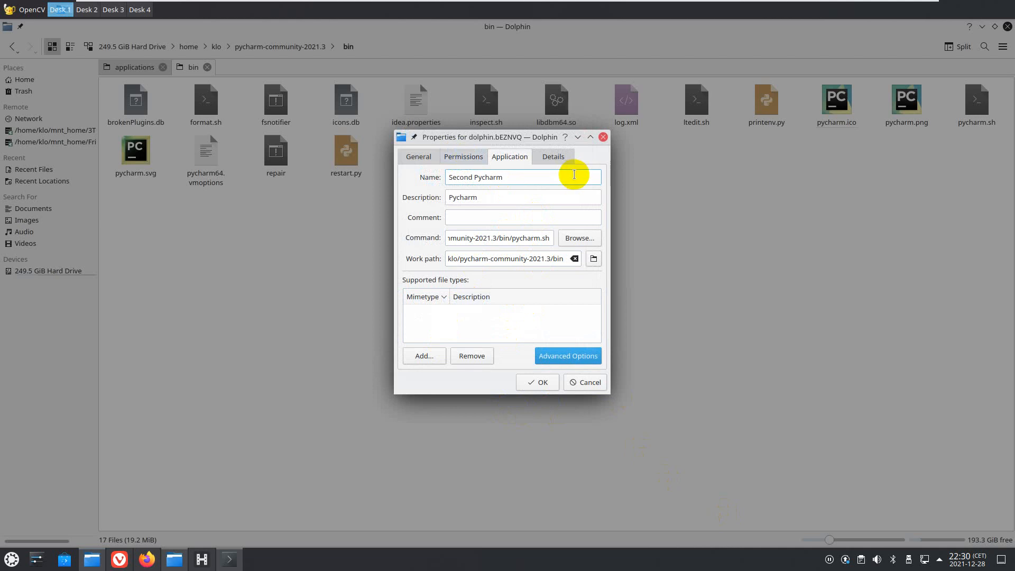
Step: Confirm the new link's properties and copy Pycharm 2.desktop from the bin folder into /usr/share/applications
{"action": "left_click", "coordinate": [533, 387]}
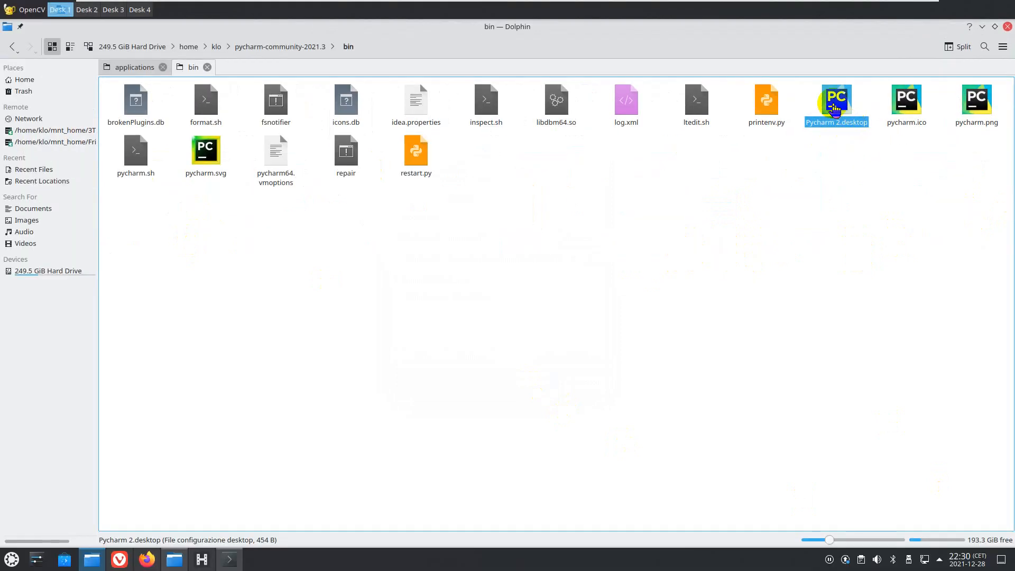
{"action": "right_click", "coordinate": [832, 107]}
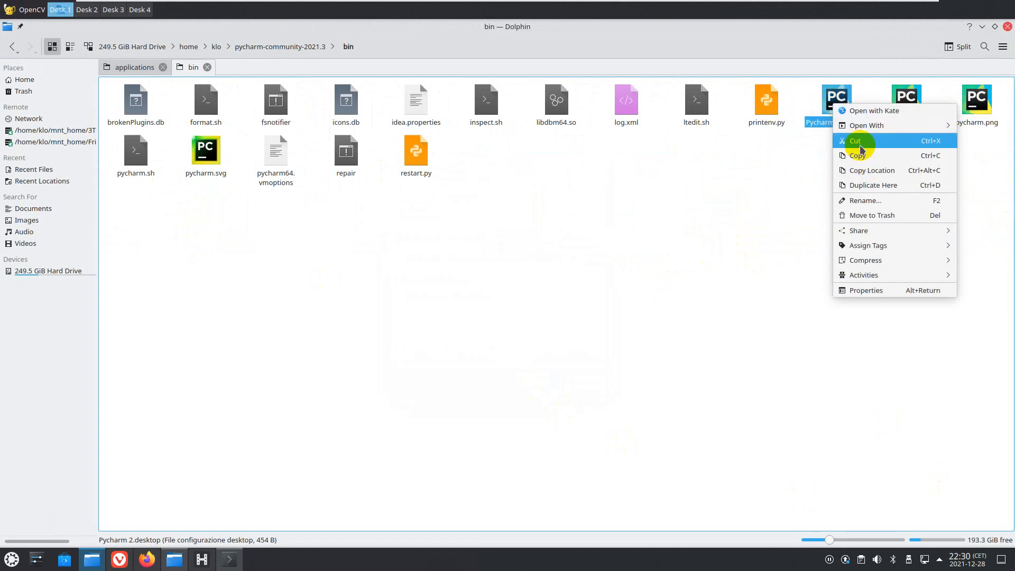
{"action": "left_click", "coordinate": [862, 170]}
{"action": "left_click", "coordinate": [135, 66]}
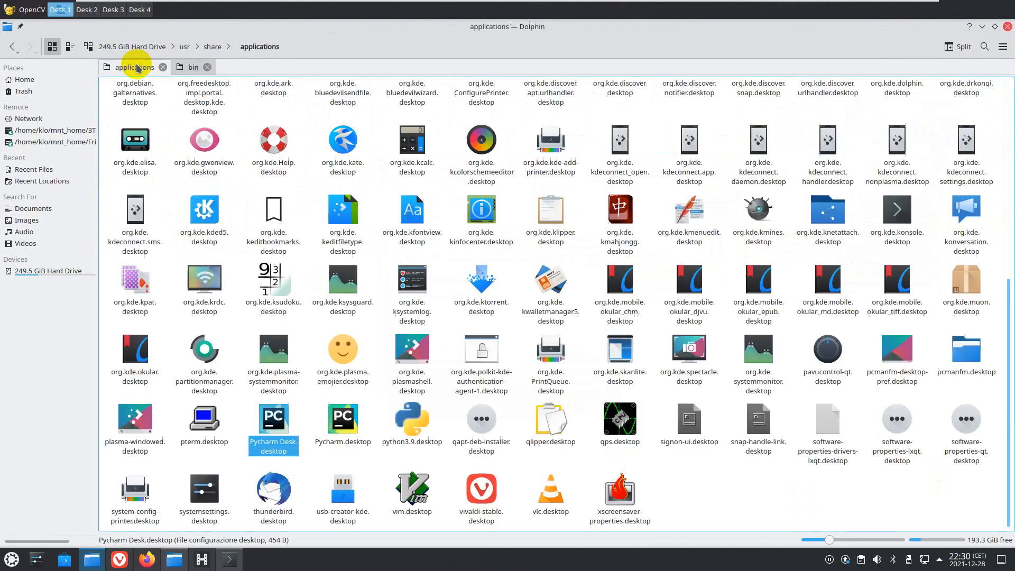
{"action": "right_click", "coordinate": [775, 491]}
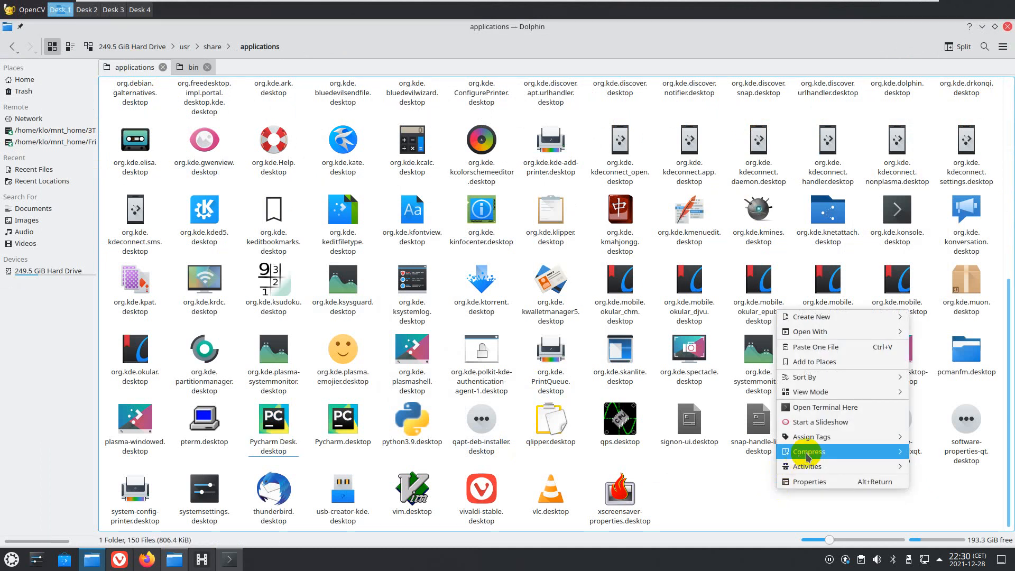
{"action": "mouse_move", "coordinate": [810, 455]}
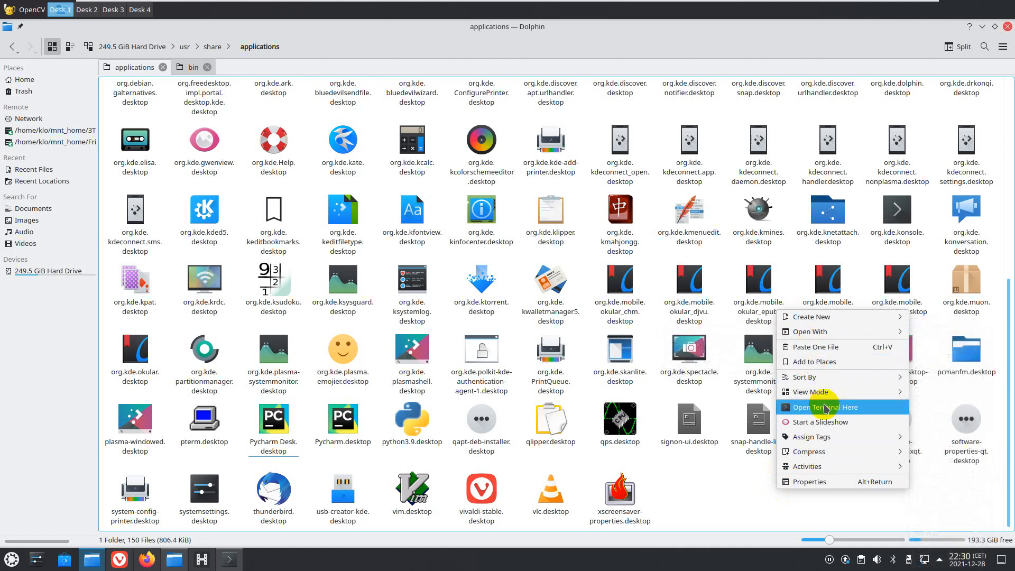
{"action": "left_click", "coordinate": [832, 347]}
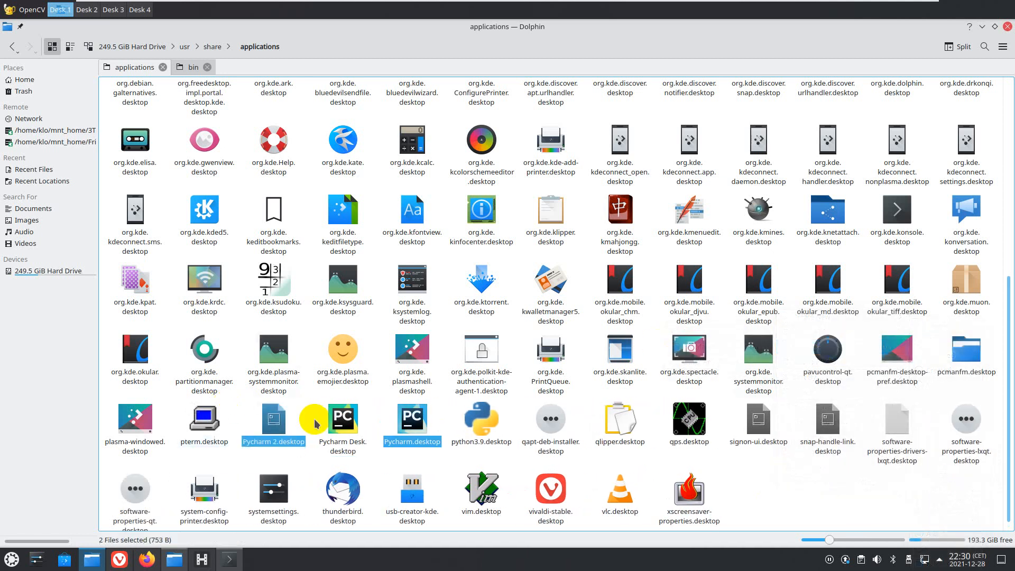
Step: Open the selected Pycharm 2.desktop and Pycharm.desktop files in Kate, and enlarge and reposition the editor window
{"action": "right_click", "coordinate": [279, 426]}
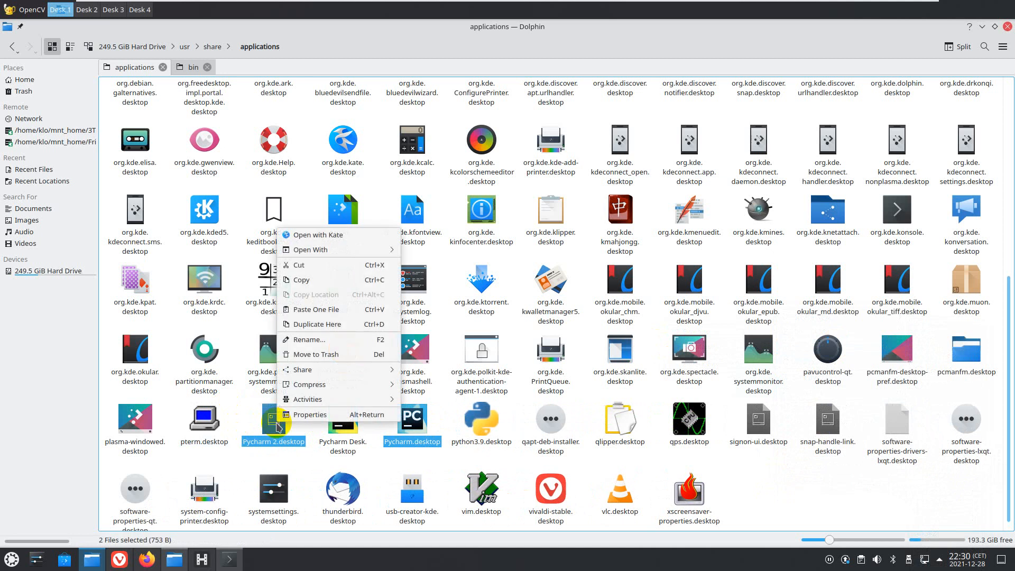
{"action": "left_click", "coordinate": [316, 235]}
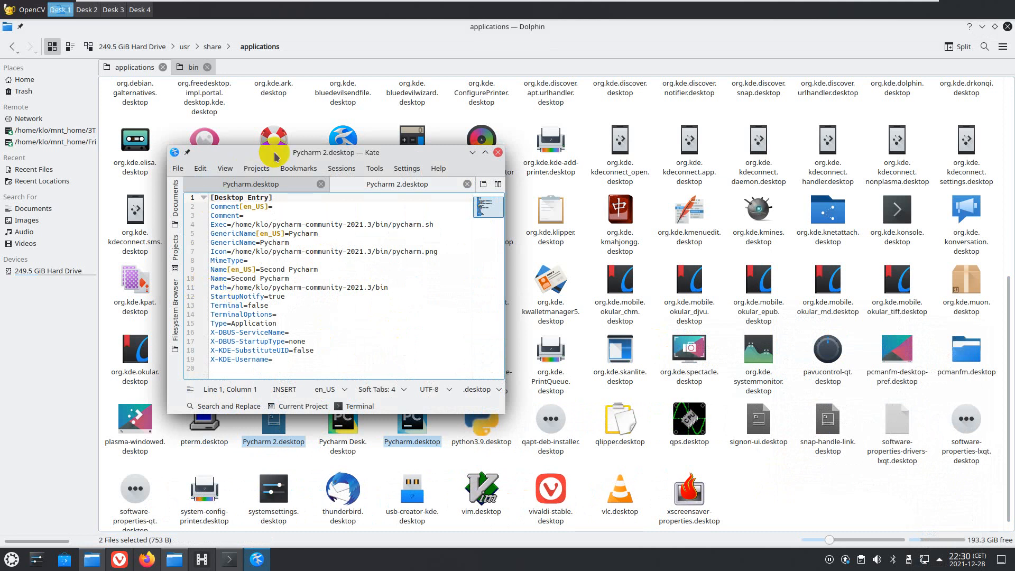
{"action": "left_click_drag", "start_coordinate": [357, 133], "coordinate": [357, 133]}
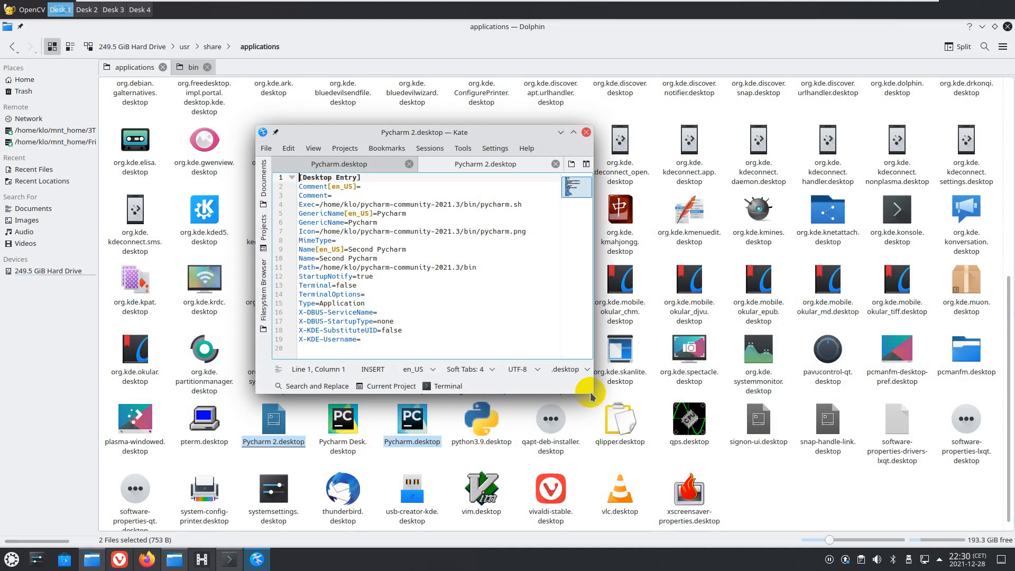
{"action": "left_click_drag", "start_coordinate": [591, 394], "coordinate": [653, 452]}
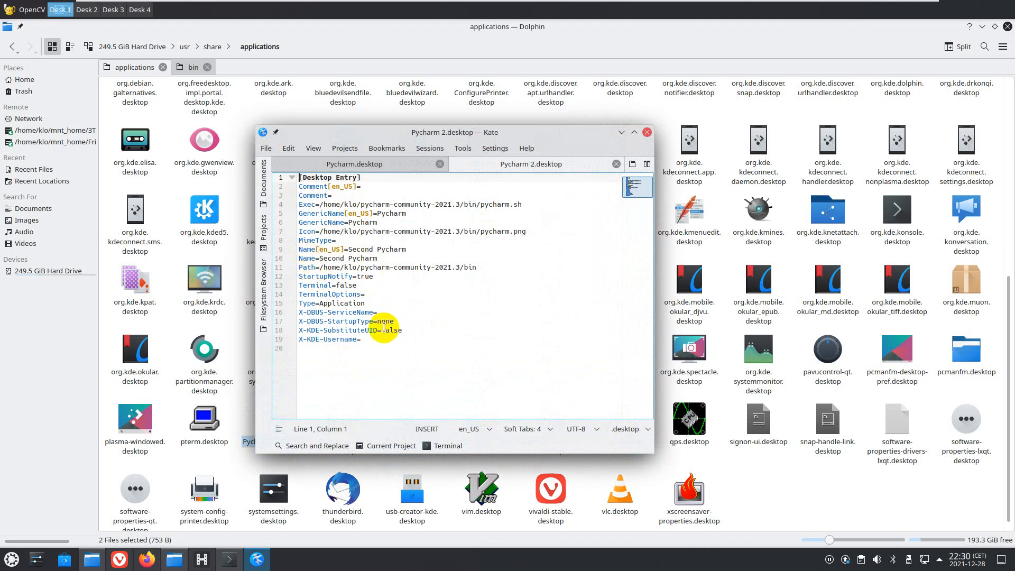
{"action": "left_click_drag", "start_coordinate": [450, 134], "coordinate": [546, 102]}
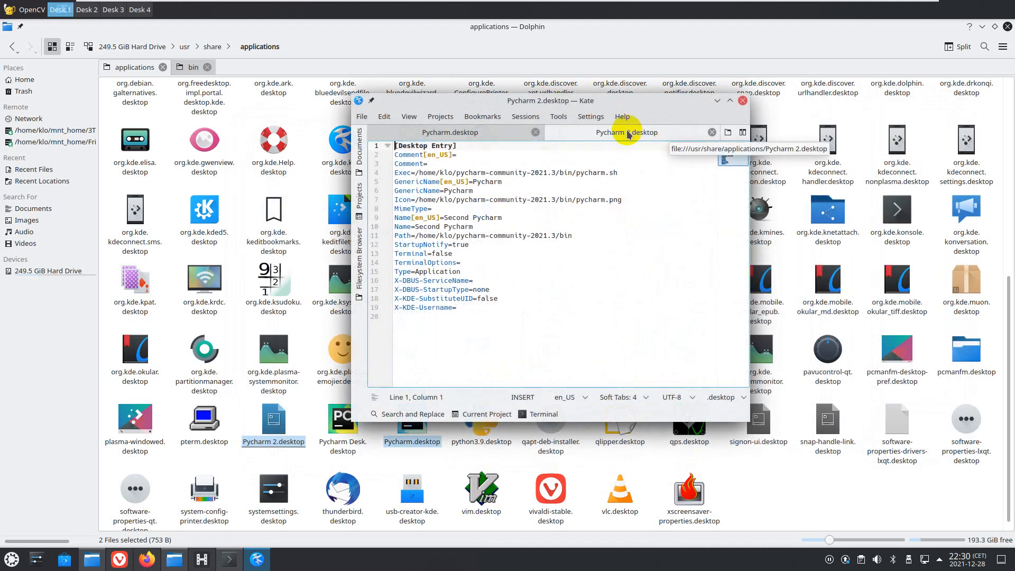
Step: Copy the "Categories=Development;" line from Pycharm.desktop
{"action": "left_click", "coordinate": [468, 132]}
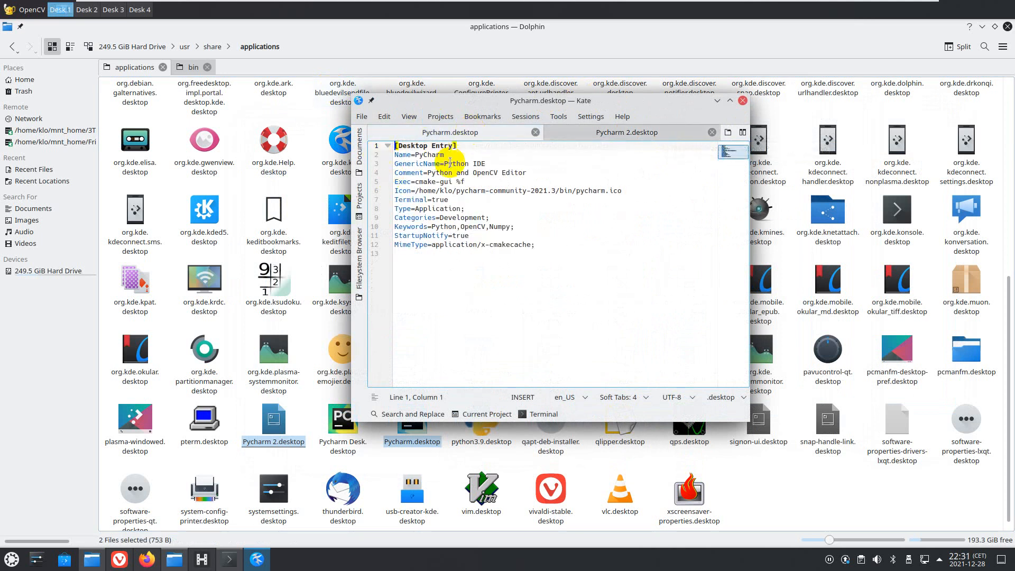
{"action": "left_click_drag", "start_coordinate": [489, 217], "coordinate": [394, 217]}
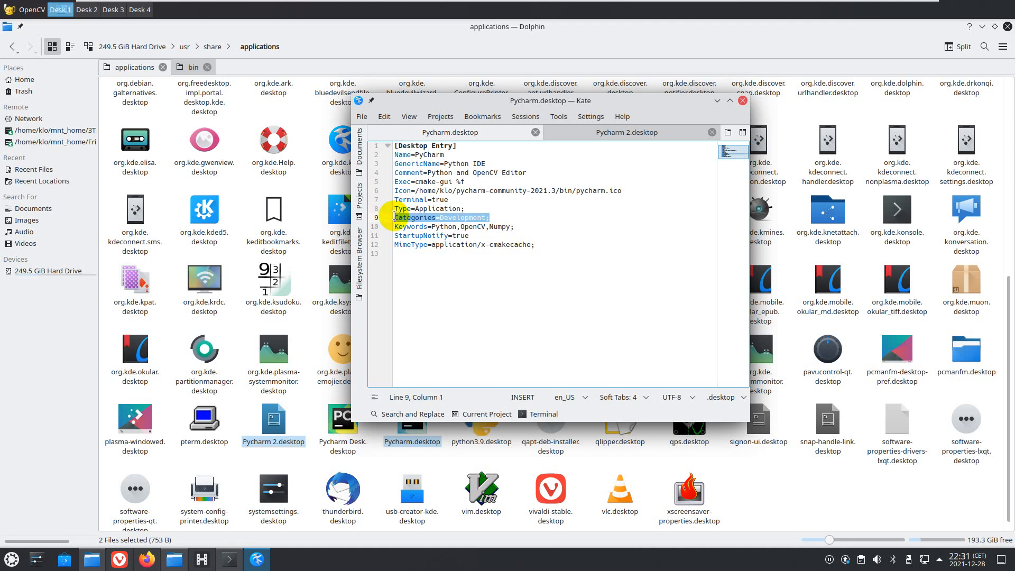
{"action": "right_click", "coordinate": [400, 218]}
{"action": "left_click", "coordinate": [431, 232]}
Step: Insert the copied "Categories=Development;" entry on a new line after MimeType in Pycharm 2.desktop and save the file
{"action": "left_click", "coordinate": [592, 135]}
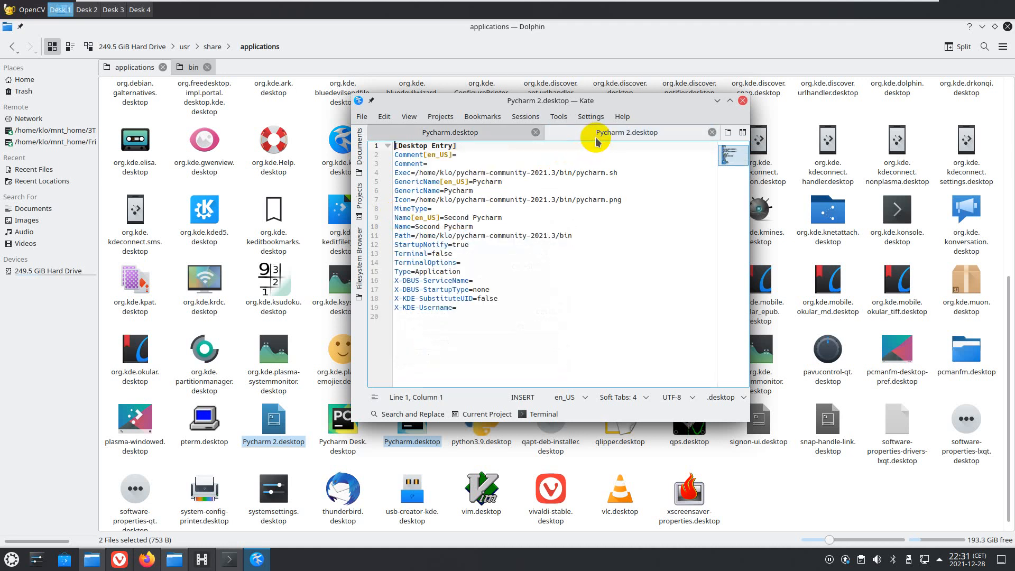
{"action": "left_click", "coordinate": [455, 209]}
{"action": "key", "text": "Return"}
{"action": "key", "text": "ctrl+v"}
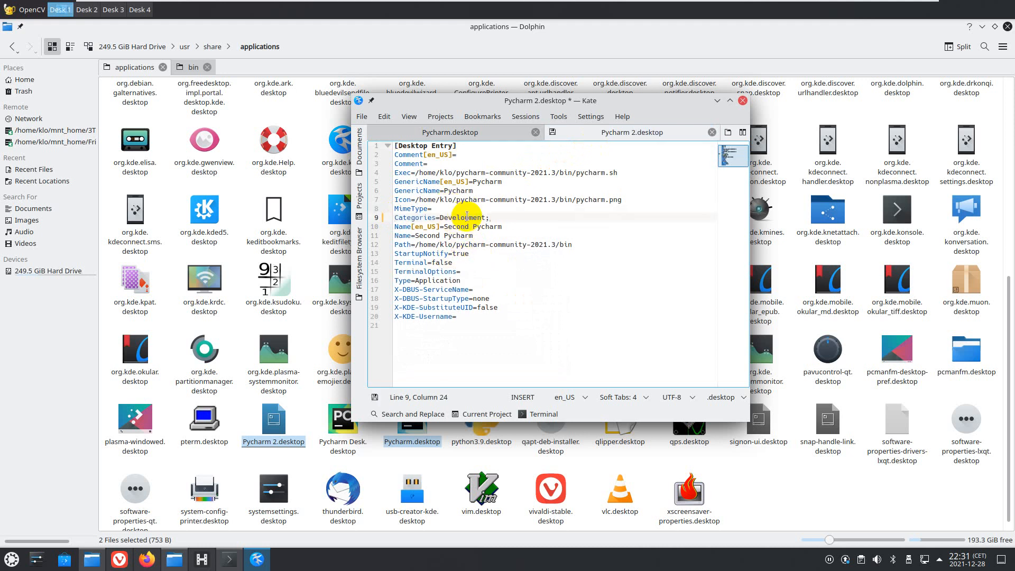
{"action": "left_click", "coordinate": [371, 119]}
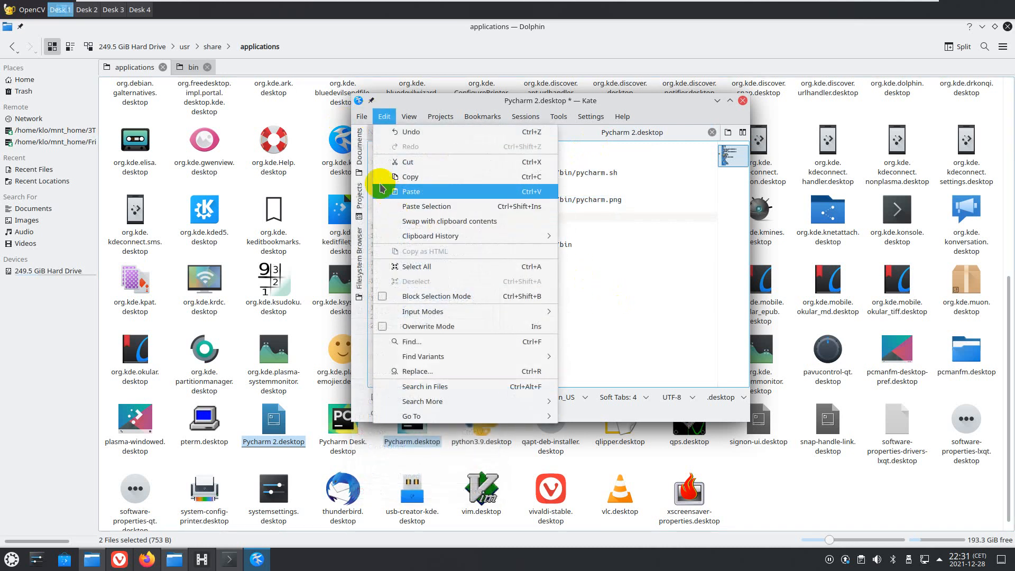
{"action": "left_click", "coordinate": [369, 192]}
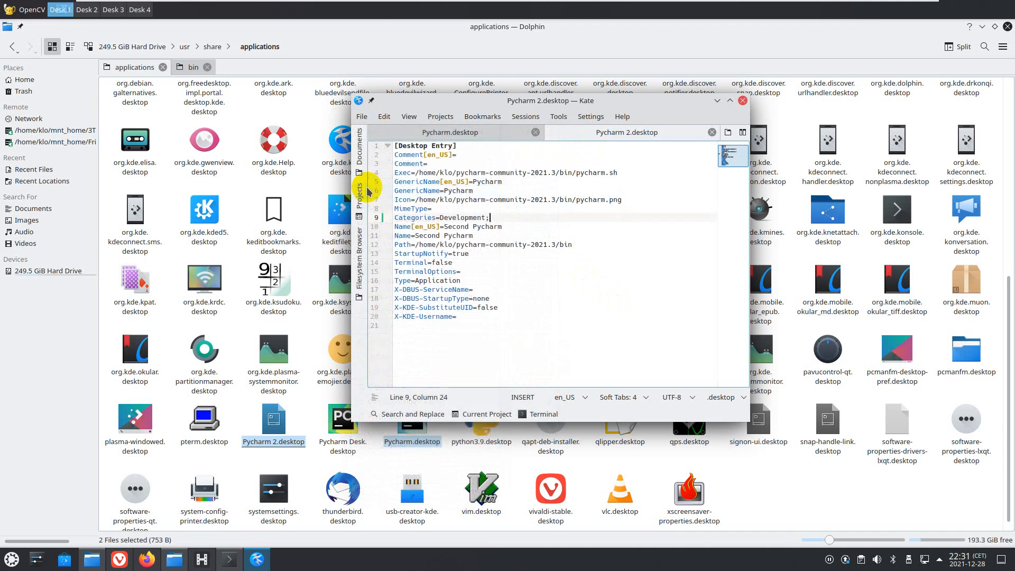
Step: Switch back to the applications folder in Dolphin and check the Pycharm 2.desktop file's icon
{"action": "left_click", "coordinate": [384, 470]}
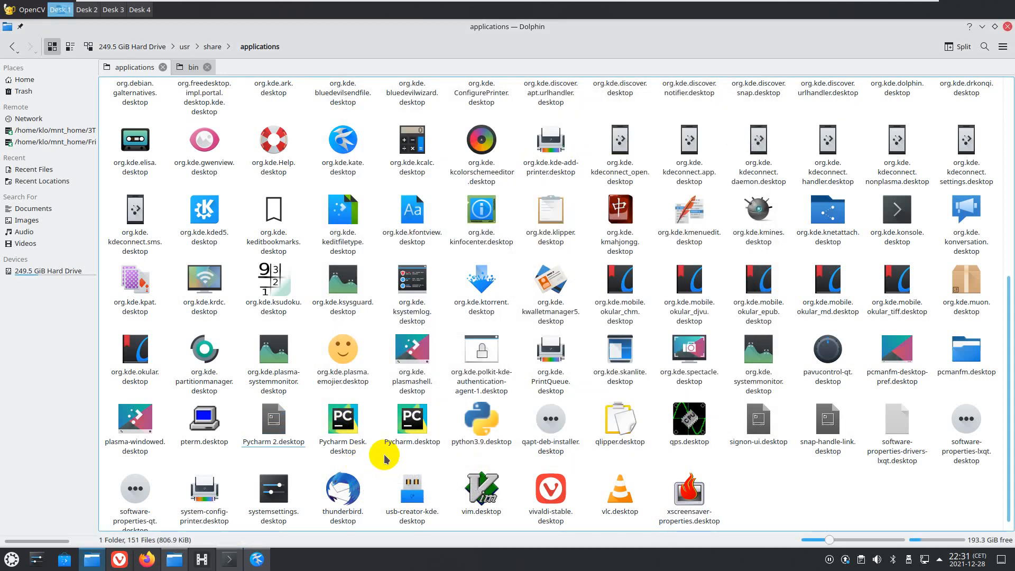
{"action": "right_click", "coordinate": [376, 453]}
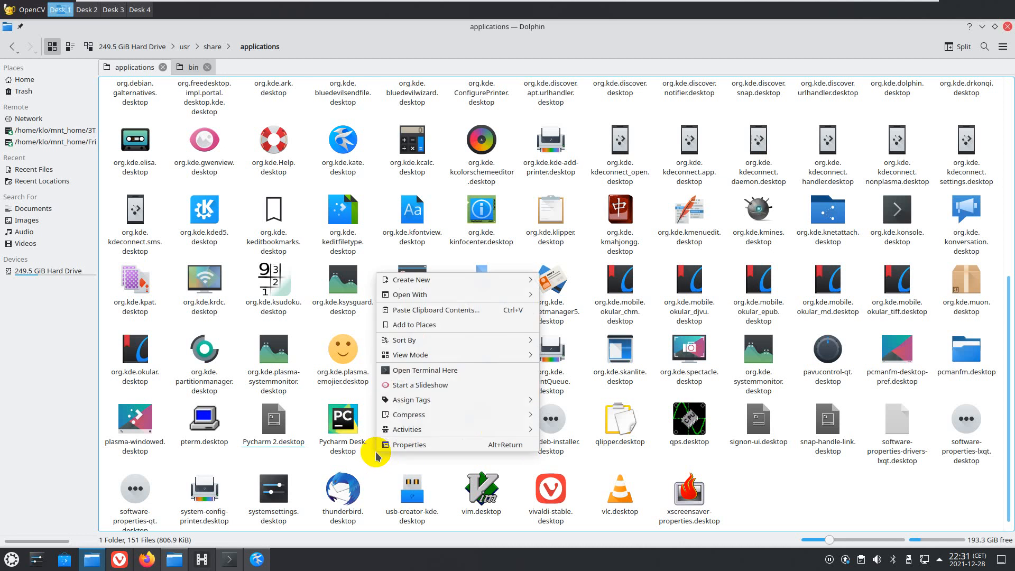
{"action": "left_click", "coordinate": [377, 463]}
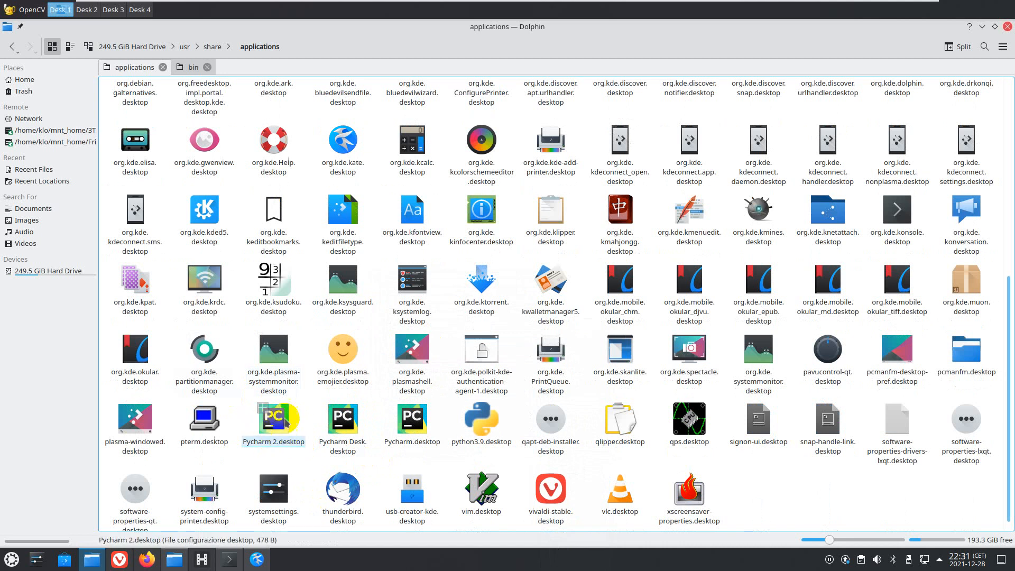
Step: Launch Second Pycharm from the Development category of the application launcher
{"action": "left_click", "coordinate": [11, 559]}
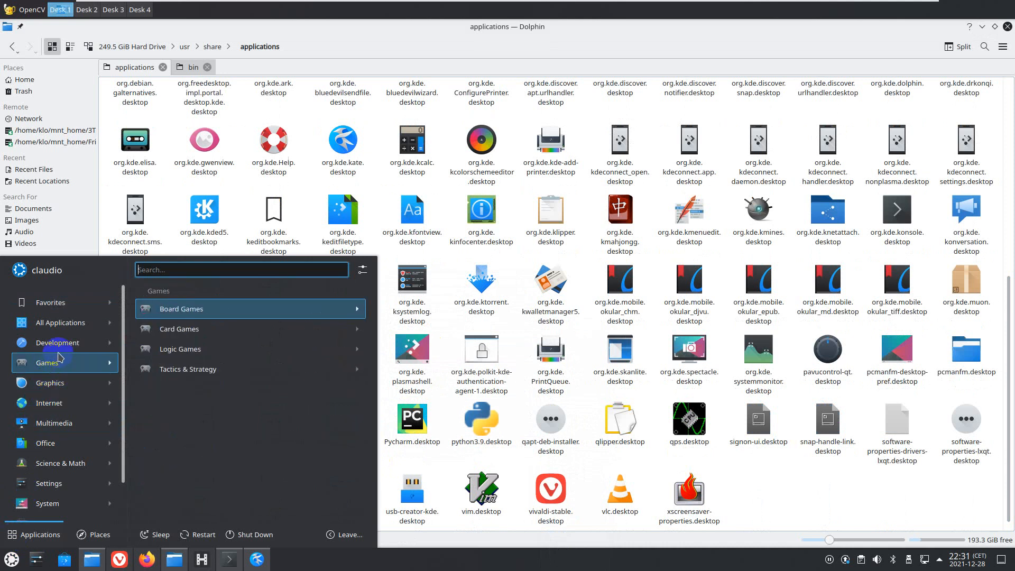
{"action": "left_click", "coordinate": [62, 350]}
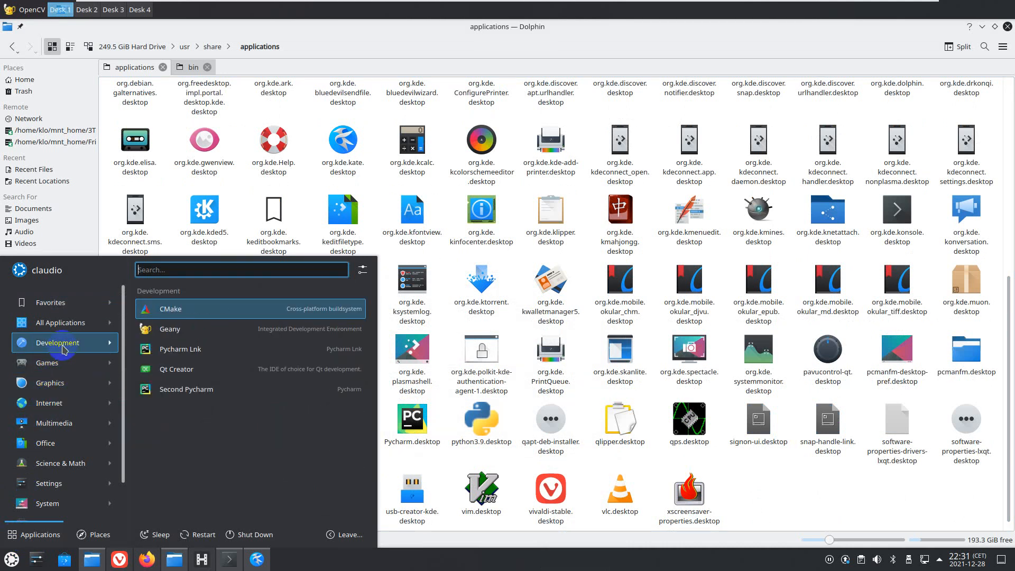
{"action": "left_click", "coordinate": [190, 396]}
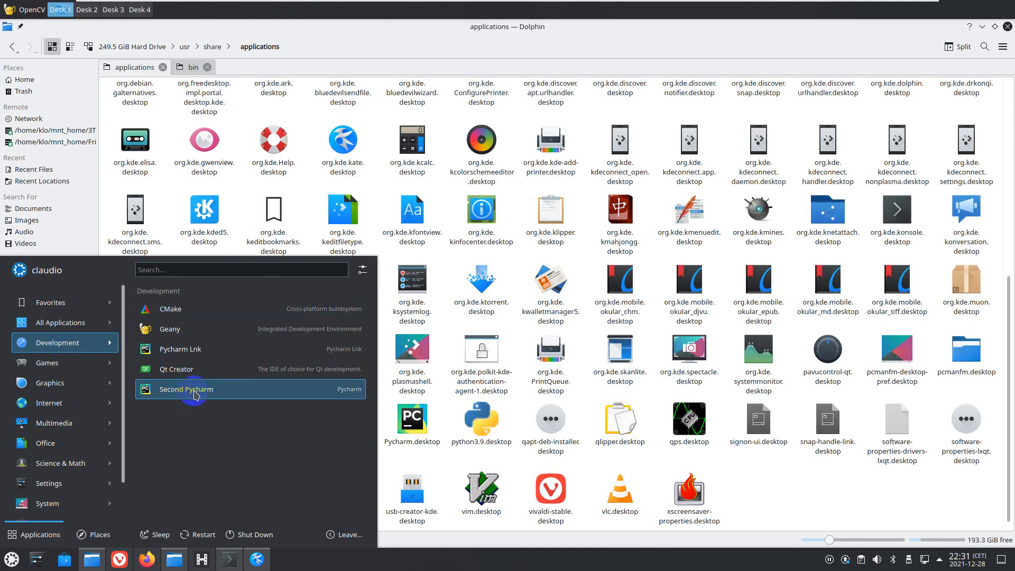
{"action": "left_click", "coordinate": [182, 349]}
{"action": "left_click", "coordinate": [189, 391]}
{"action": "left_click", "coordinate": [190, 394]}
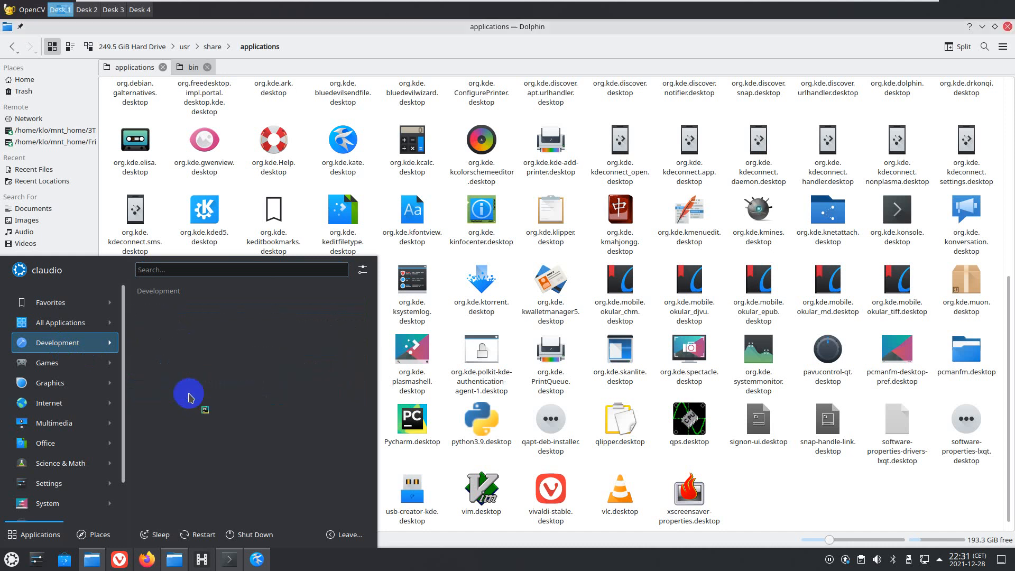
{"action": "left_click_drag", "start_coordinate": [189, 398], "coordinate": [250, 400]}
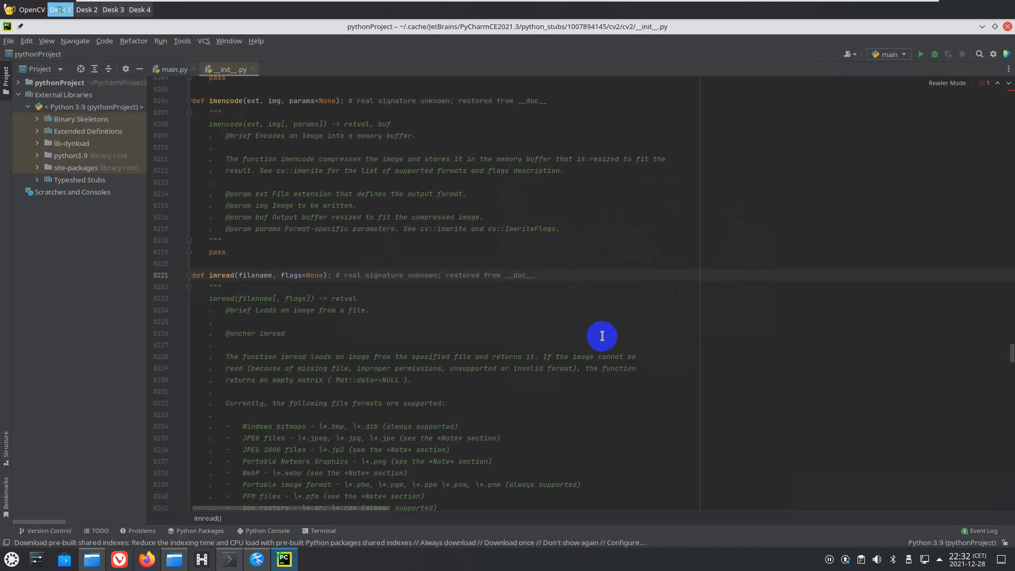
{"action": "left_click", "coordinate": [12, 559]}
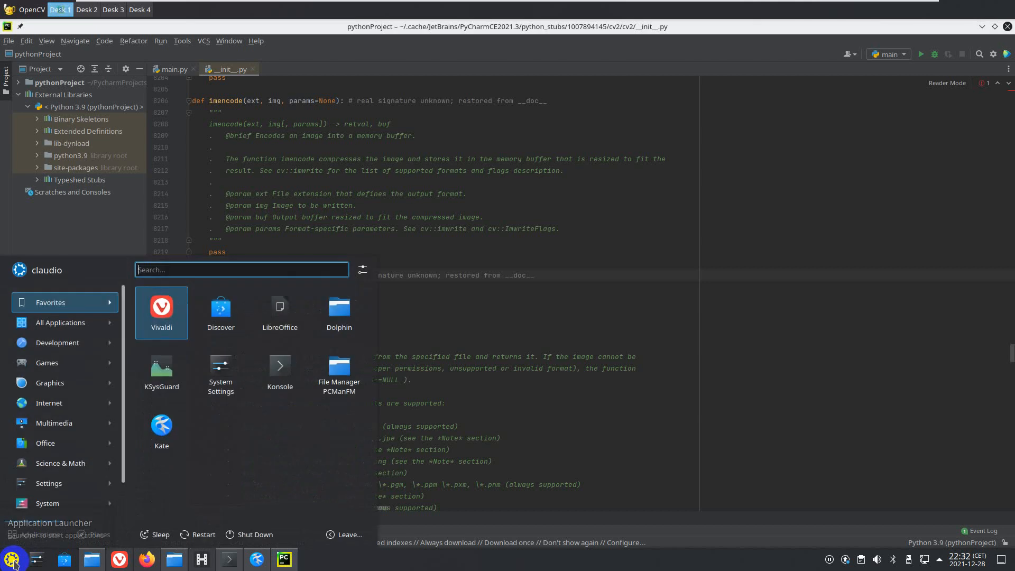
{"action": "left_click", "coordinate": [670, 293]}
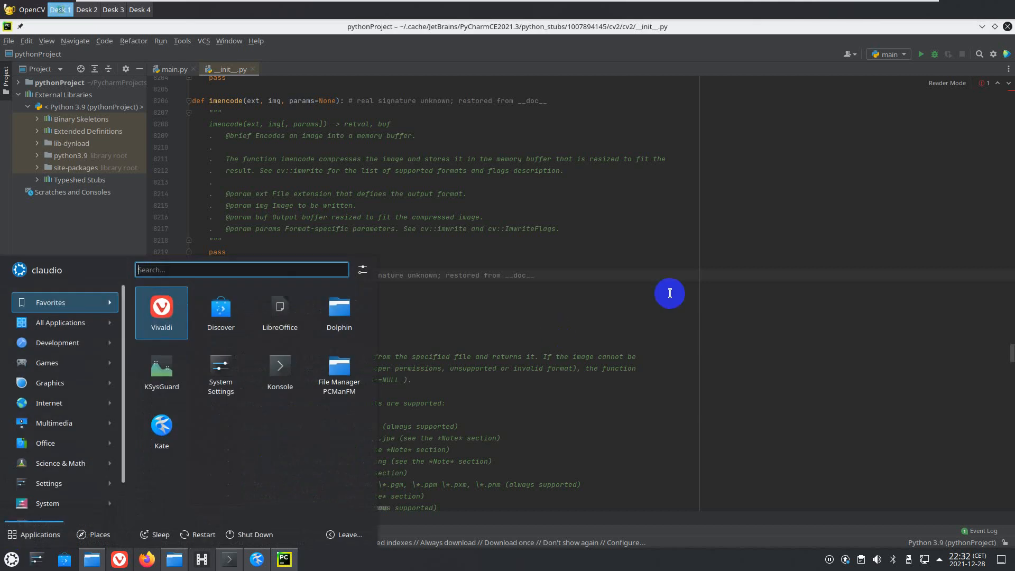